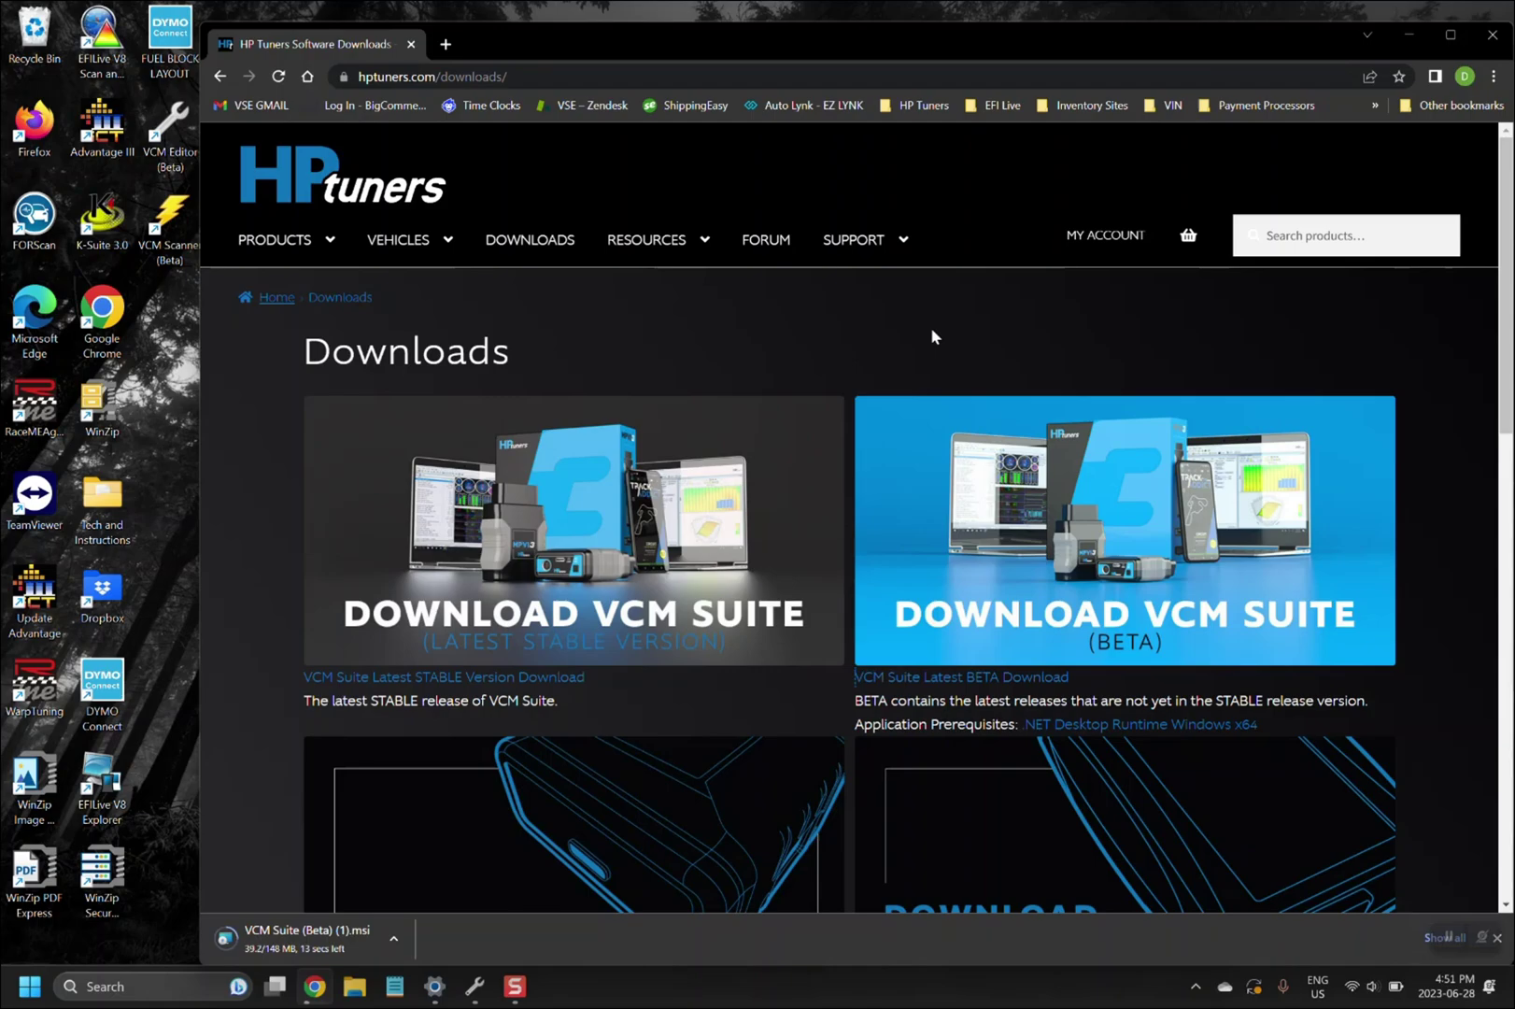
Step: Download the .NET Desktop Runtime Windows x64 prerequisite for the VCM Suite beta and run its installer
{"action": "left_click", "coordinate": [1107, 735]}
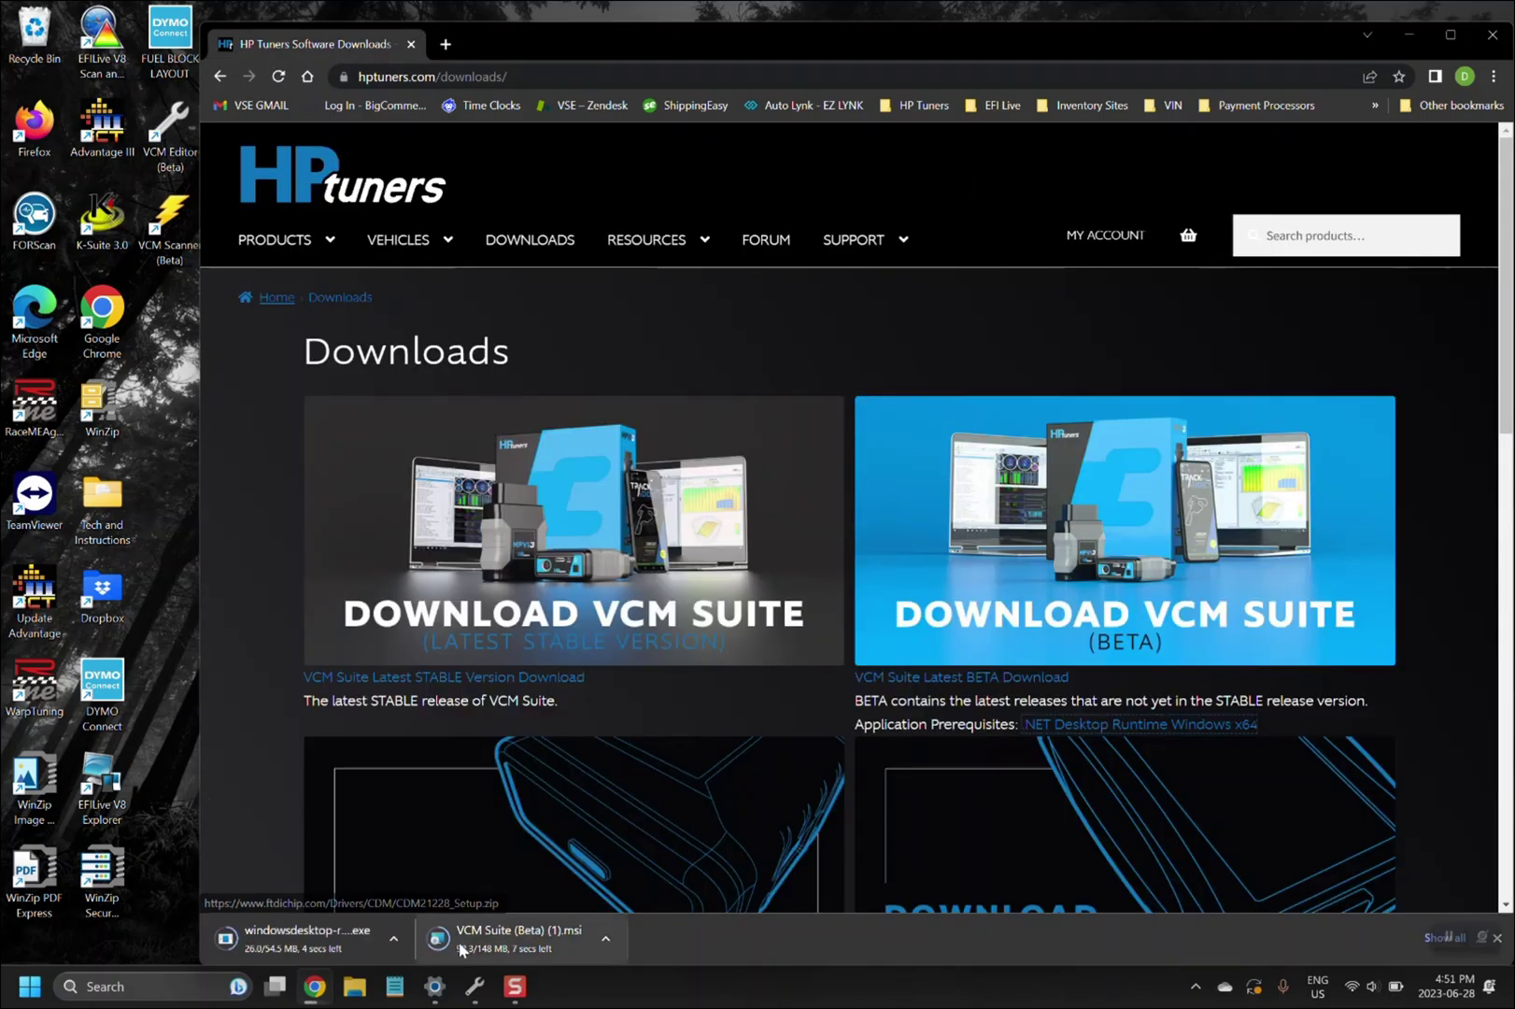
{"action": "left_click", "coordinate": [329, 940]}
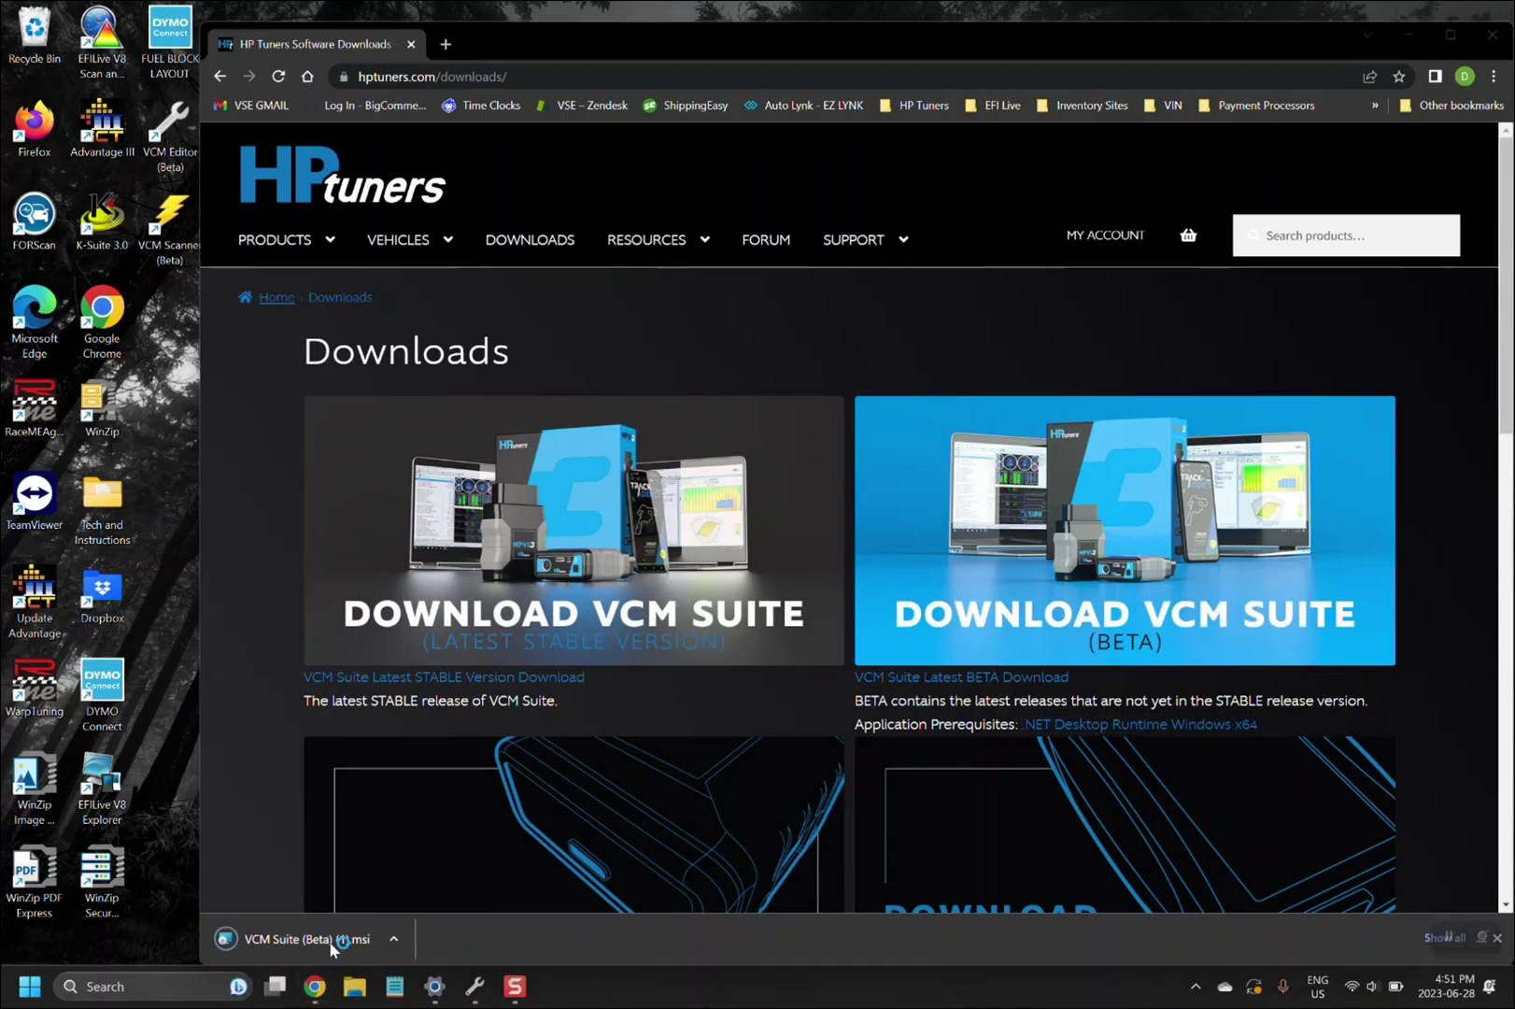
{"action": "left_click", "coordinate": [883, 668]}
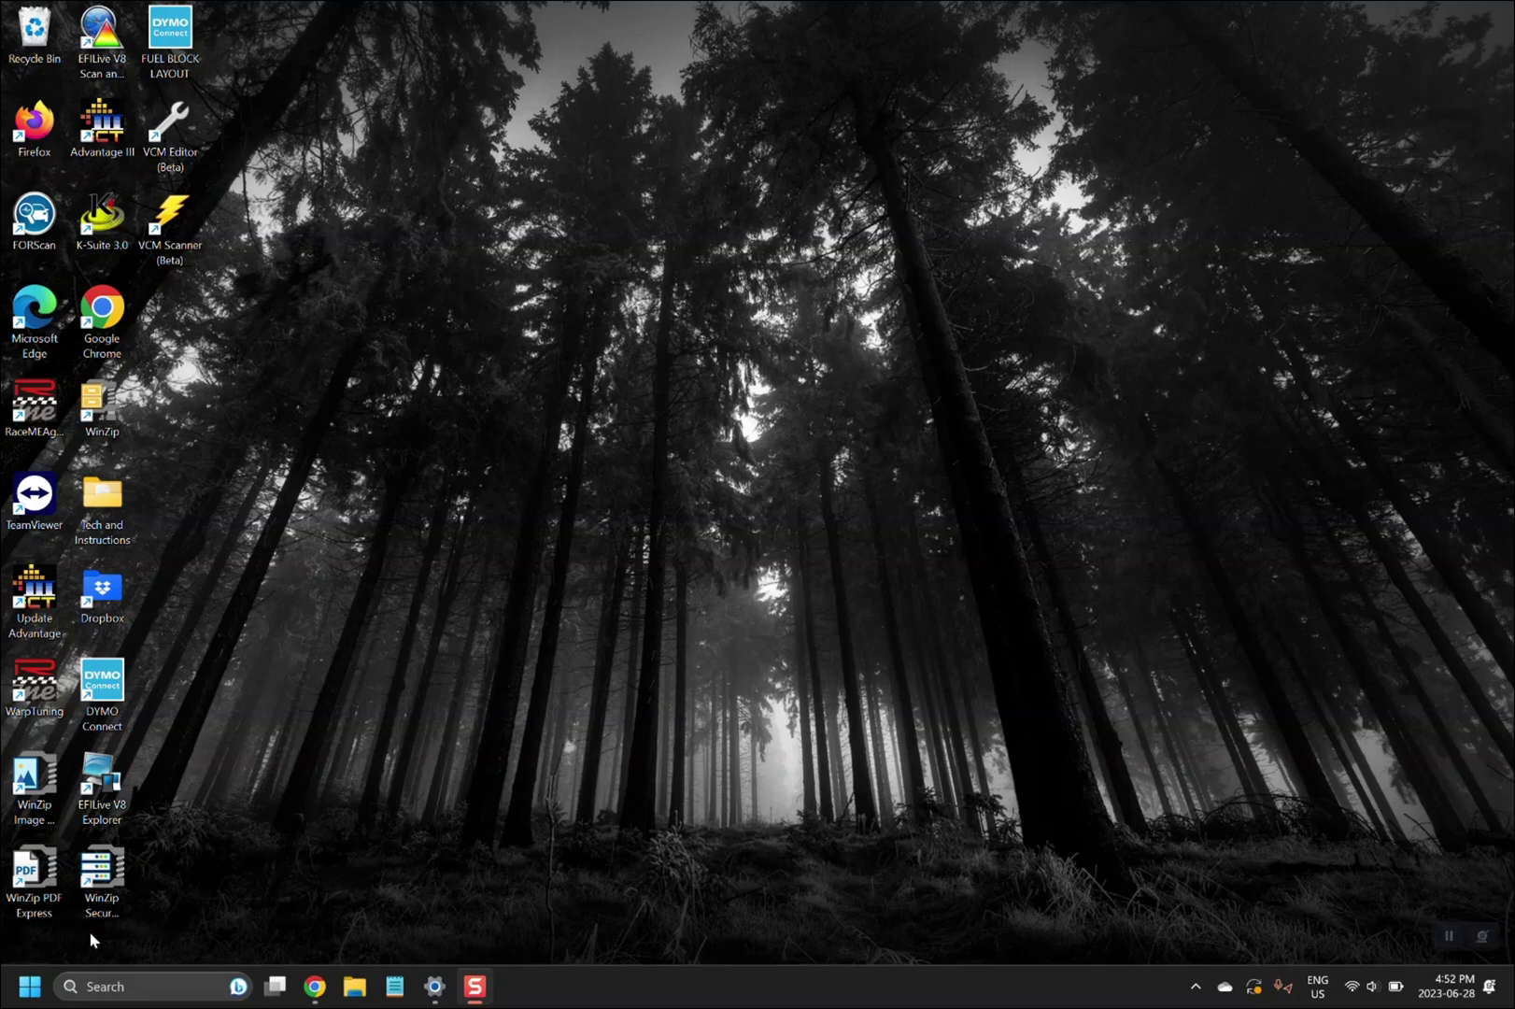
Step: Look in the HP Tuners folder of the installed apps for the VCM Editor and VCM Scanner beta programs
{"action": "left_click", "coordinate": [30, 986]}
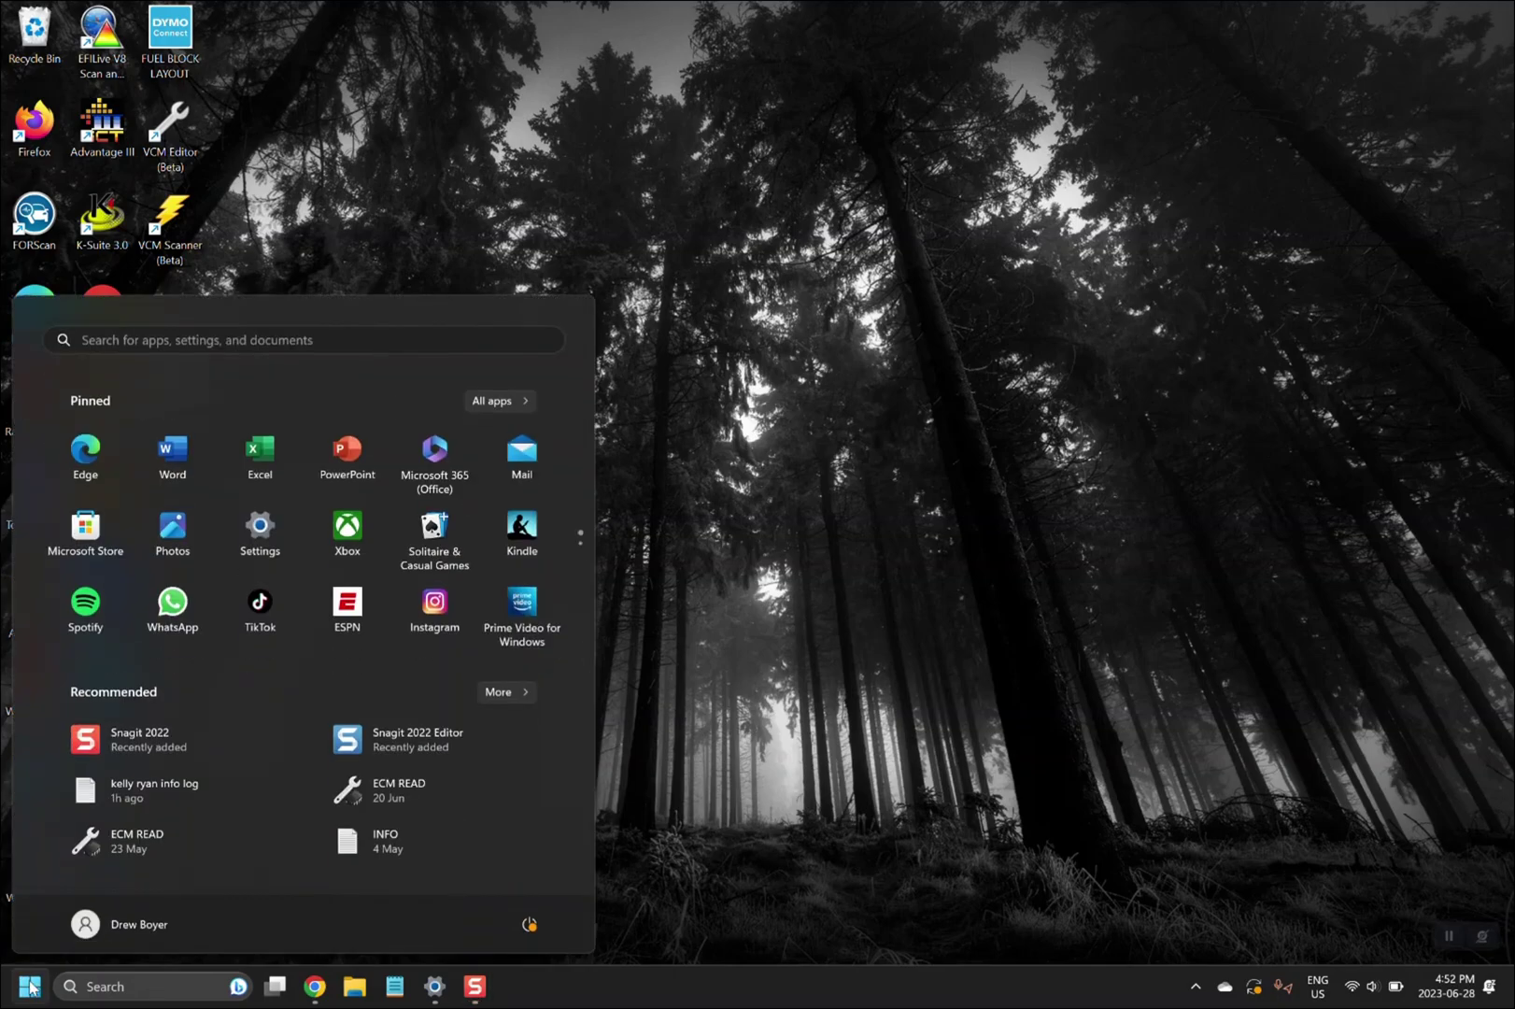
{"action": "left_click", "coordinate": [504, 400]}
{"action": "scroll", "coordinate": [261, 633], "scroll_direction": "down", "scroll_amount": 5}
{"action": "scroll", "coordinate": [261, 634], "scroll_direction": "down", "scroll_amount": 3}
{"action": "left_click", "coordinate": [258, 607]}
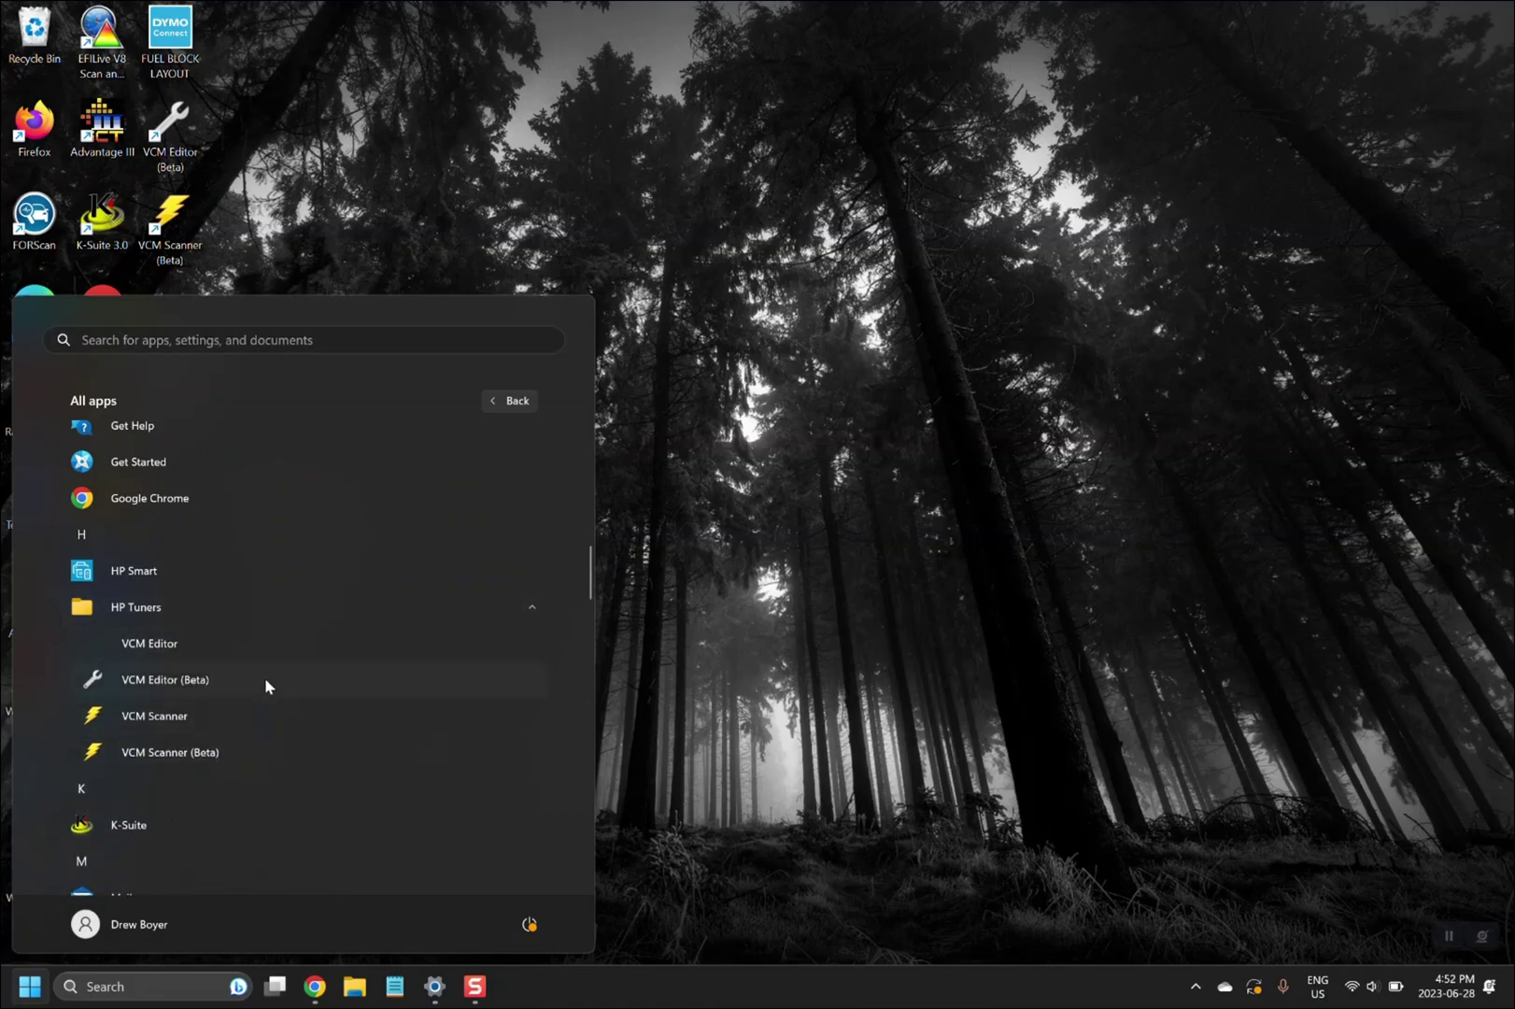
{"action": "left_click", "coordinate": [750, 540]}
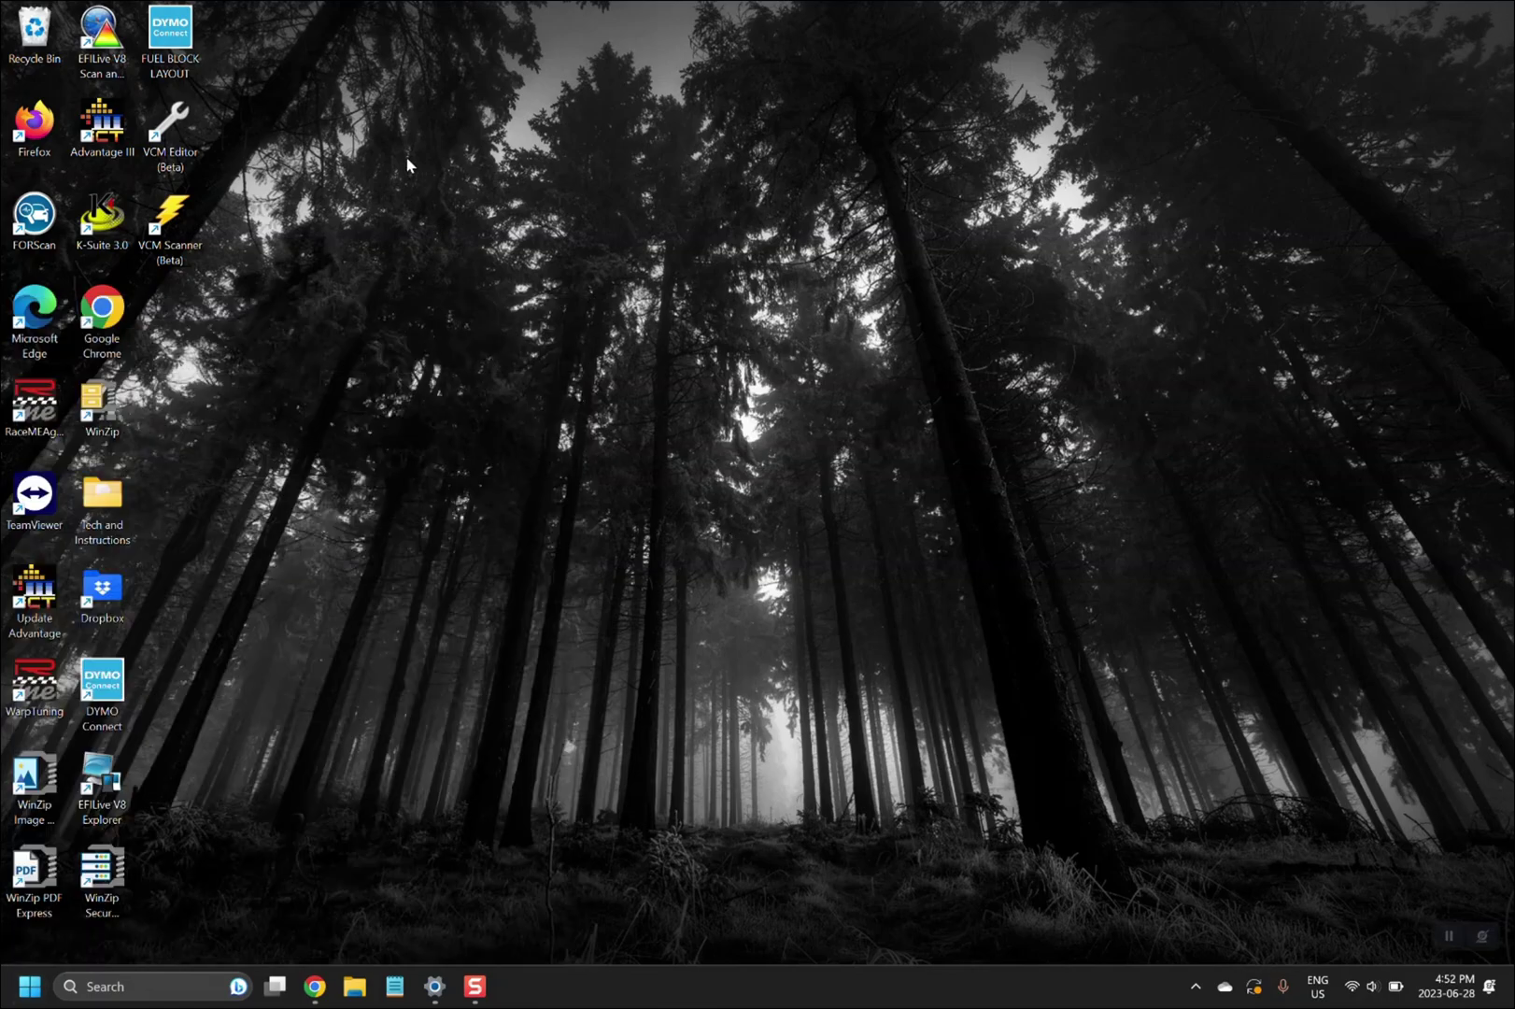
Step: Open VCM Editor (Beta), accept the beta software warning, and resync the interface with the HP Tuners servers
{"action": "left_click", "coordinate": [176, 128]}
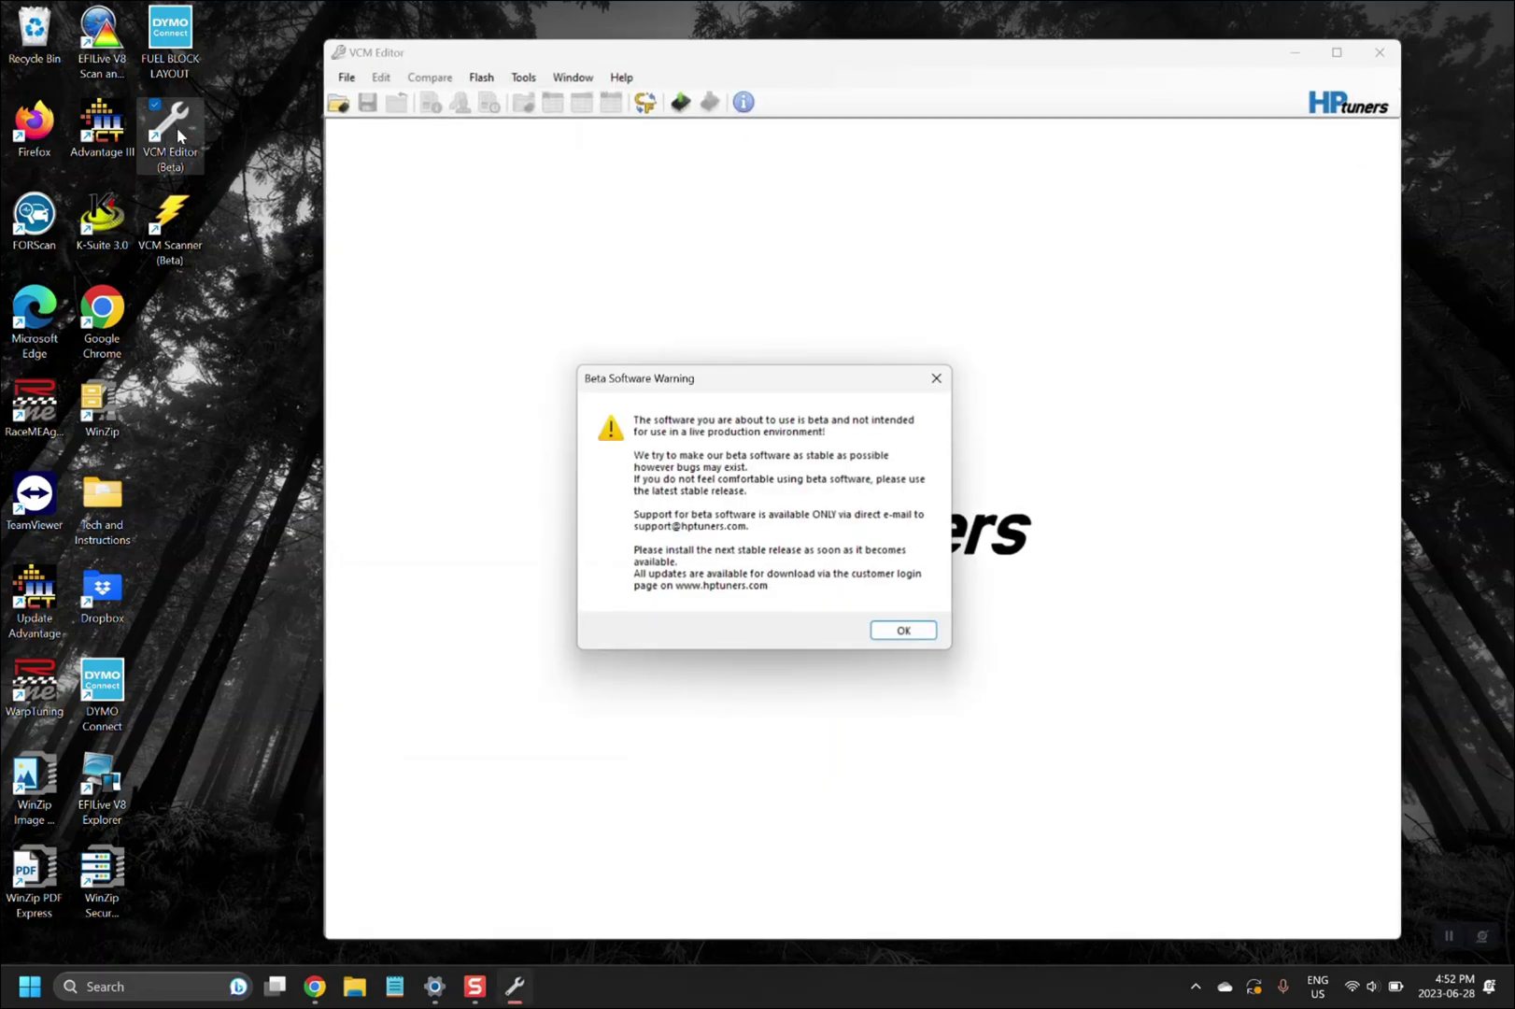
{"action": "left_click", "coordinate": [902, 631]}
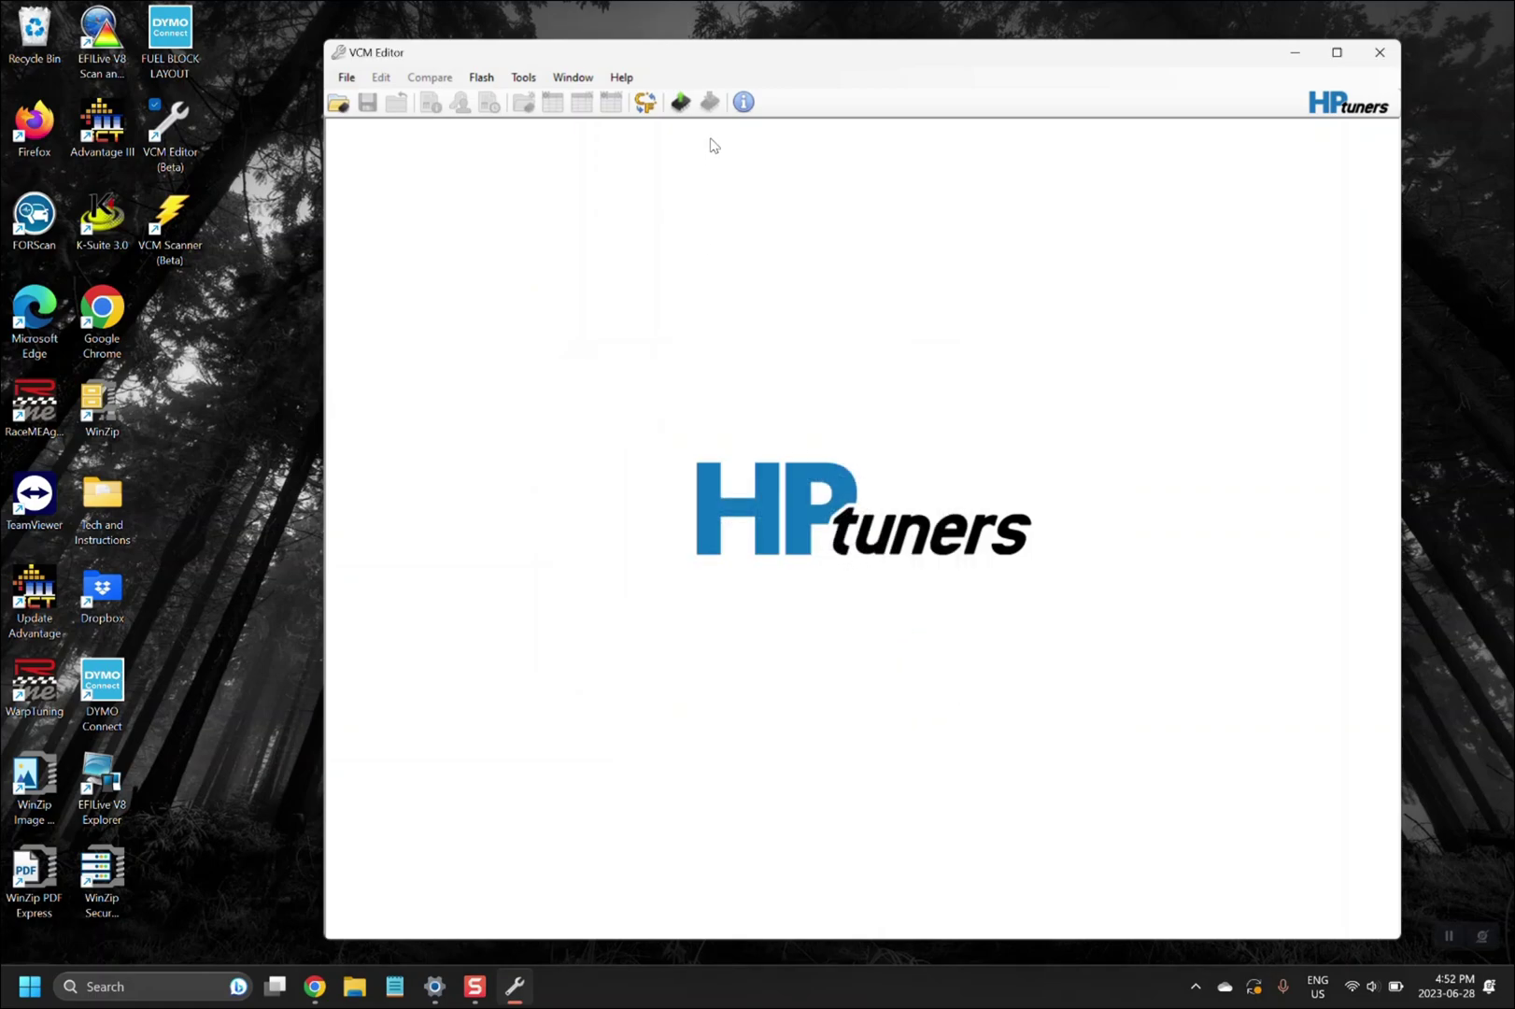
{"action": "left_click", "coordinate": [623, 78]}
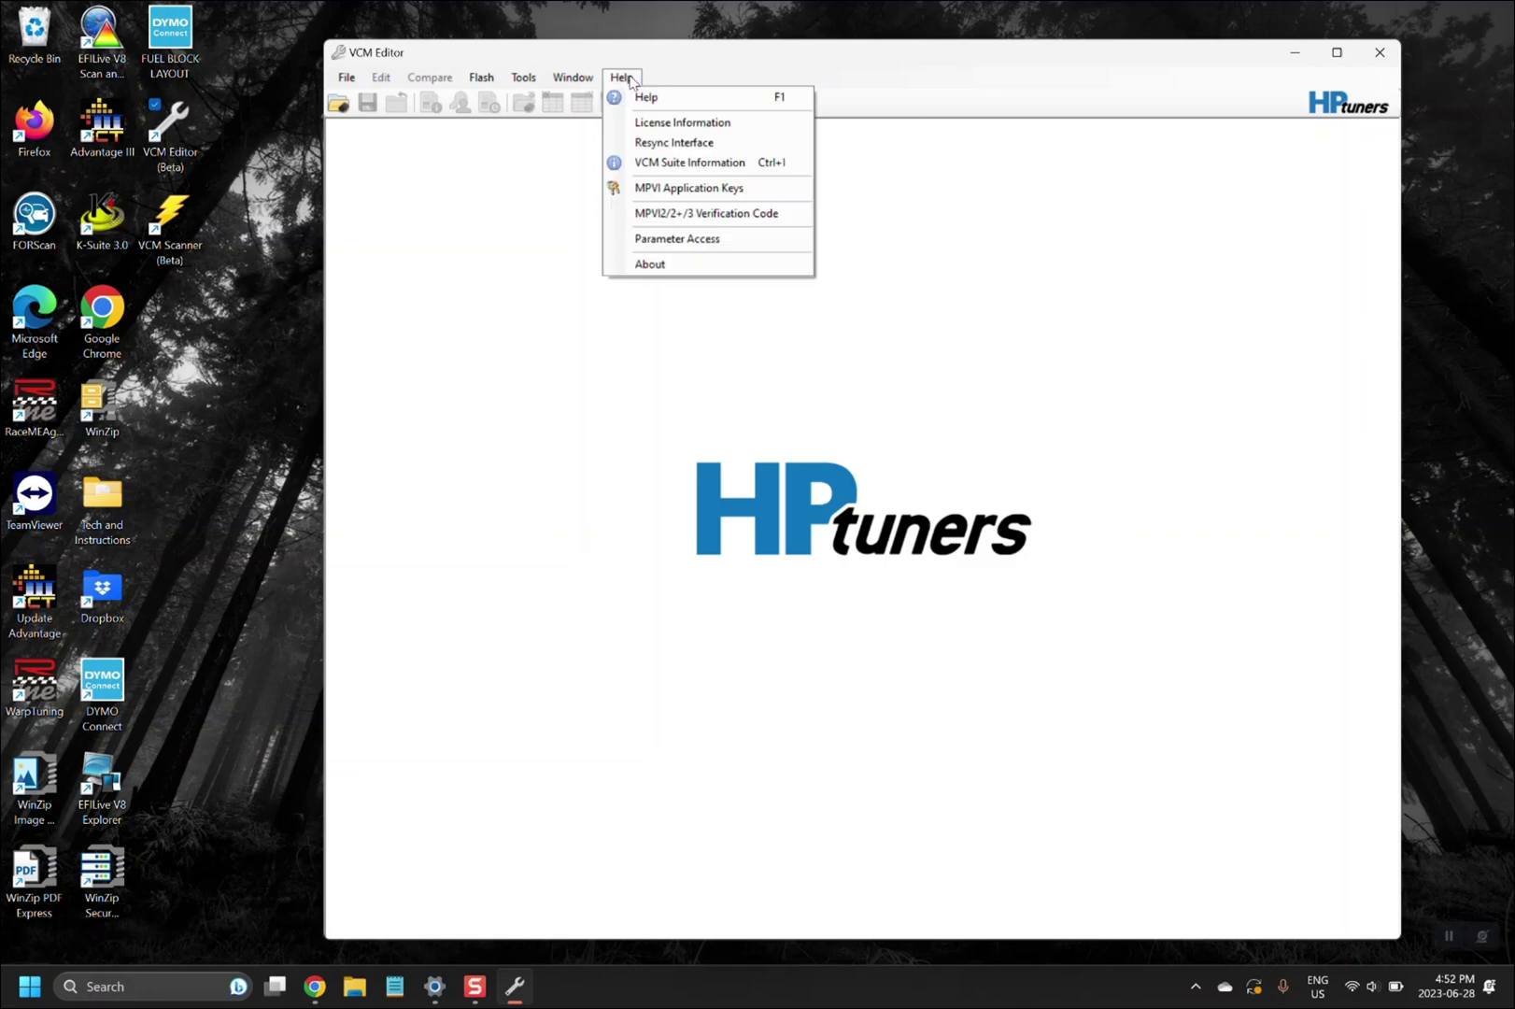
{"action": "left_click", "coordinate": [632, 143]}
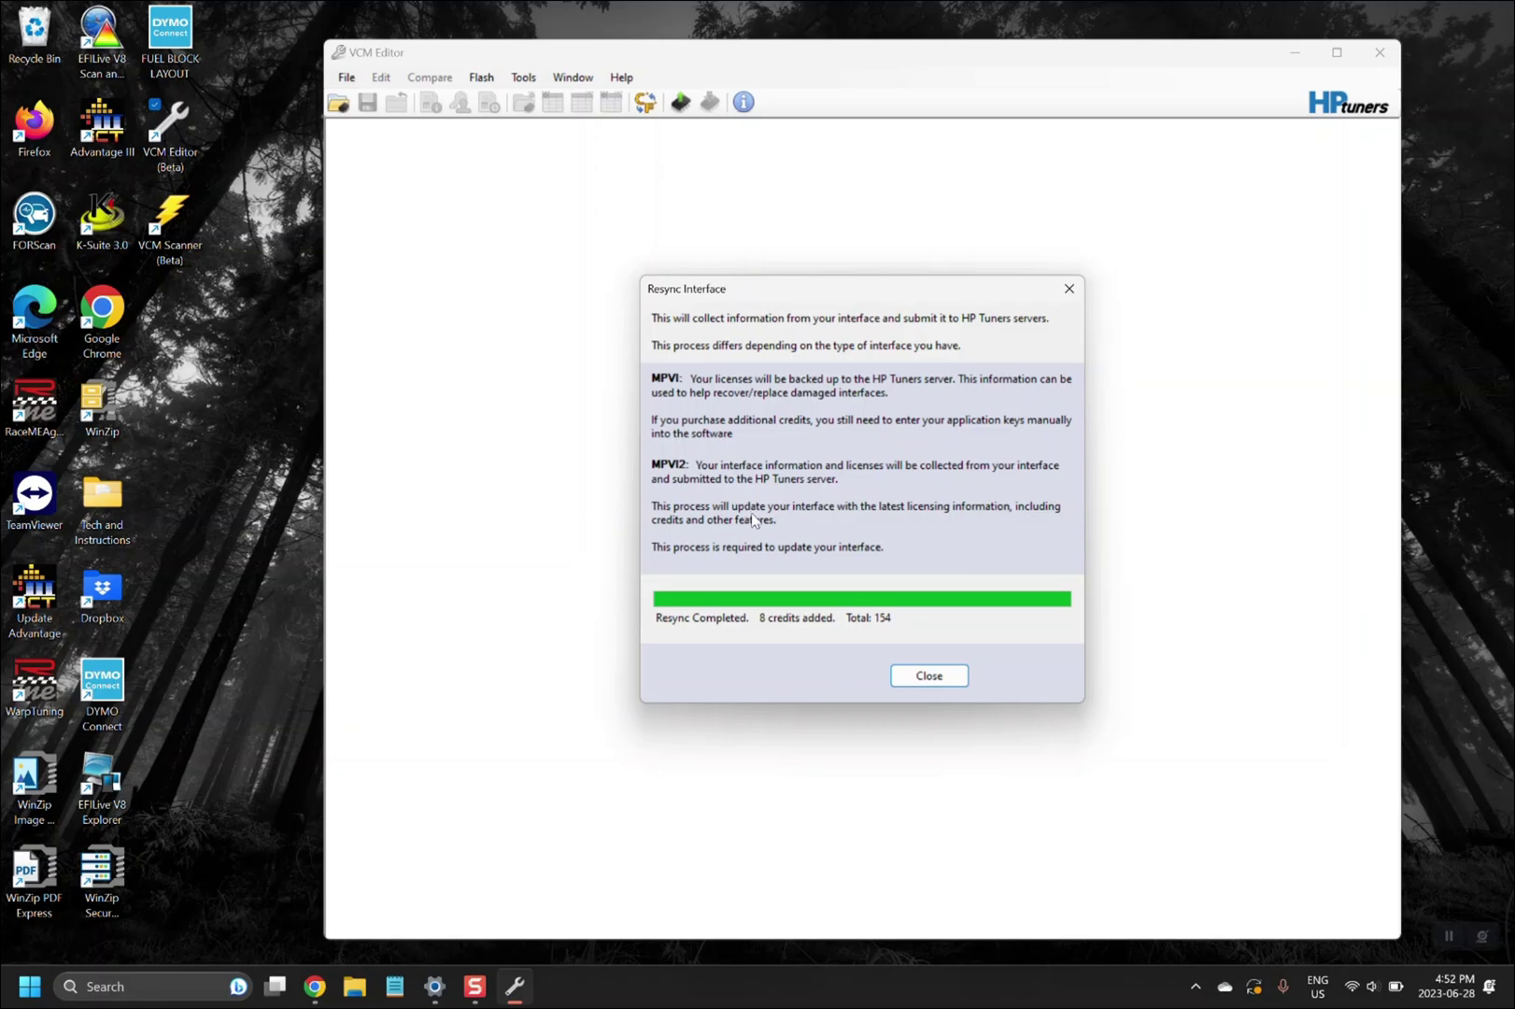
{"action": "left_click", "coordinate": [929, 676]}
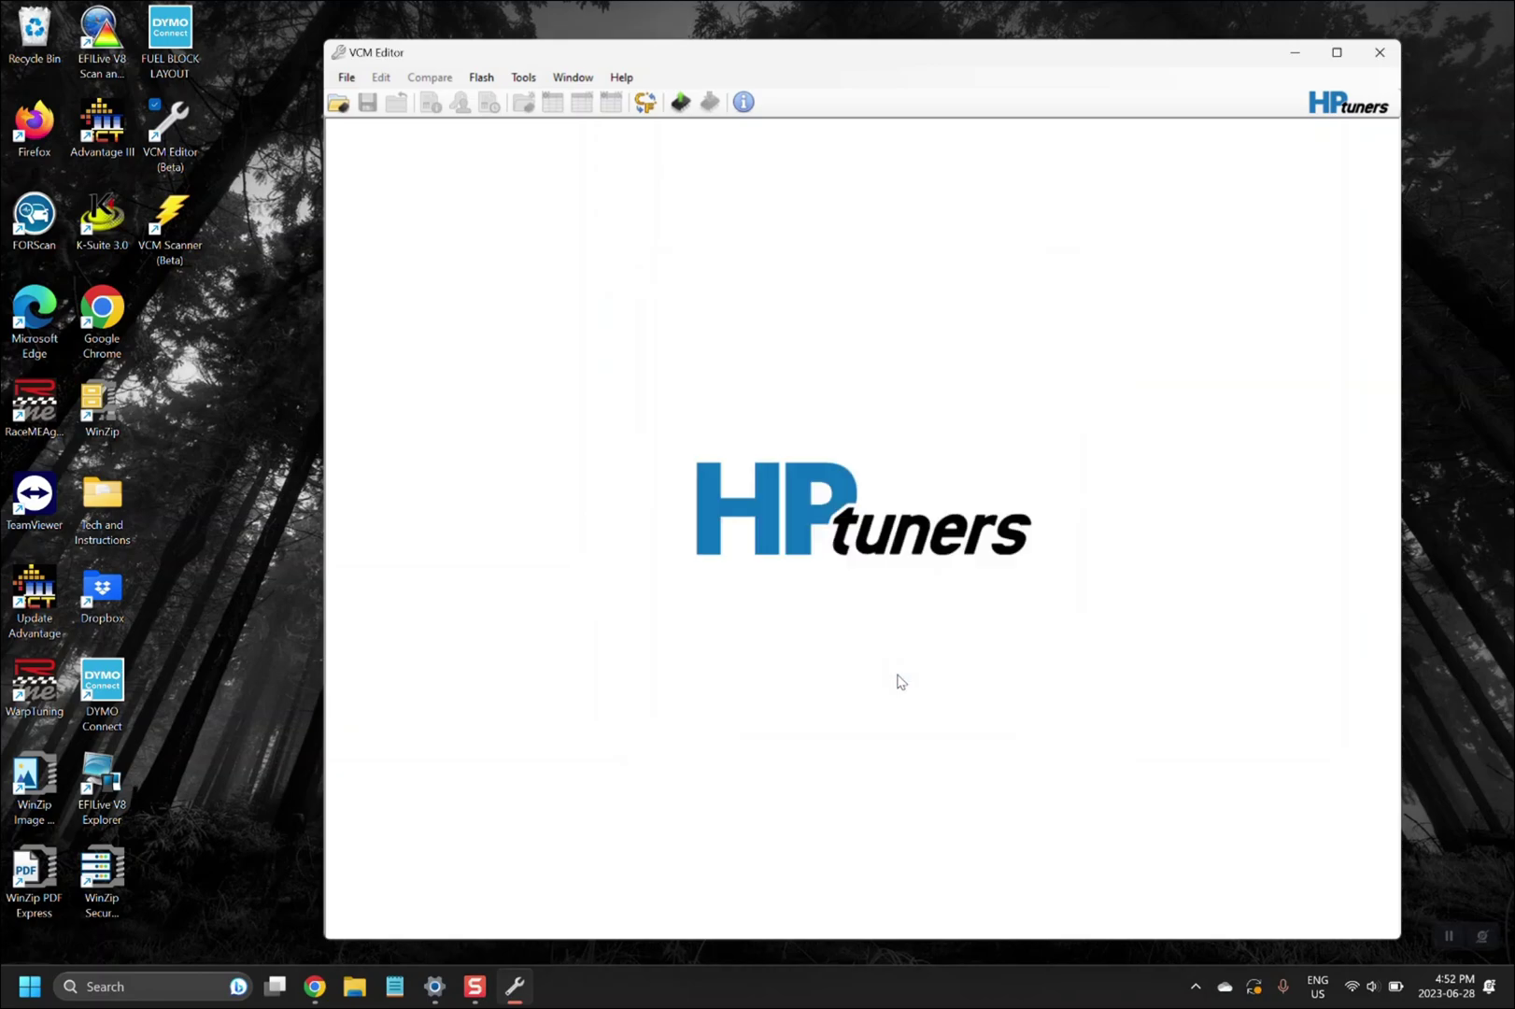
Step: Gather the VCM Suite information to check the interface's credits and licences, and close the report
{"action": "left_click", "coordinate": [743, 103]}
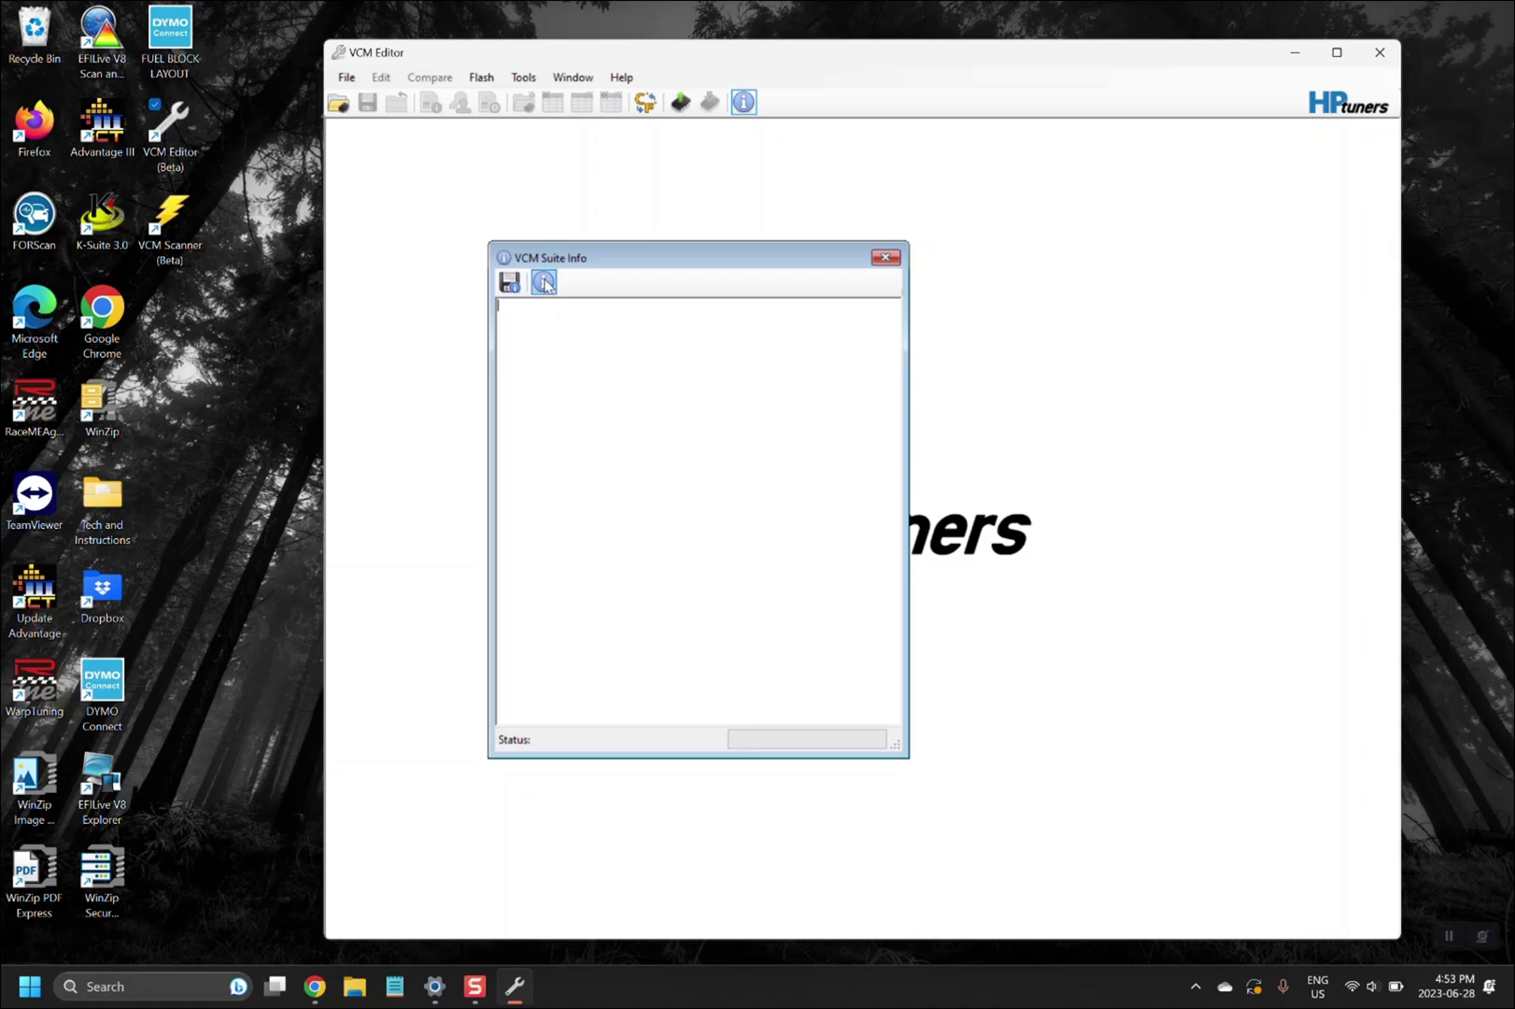
{"action": "left_click", "coordinate": [545, 283]}
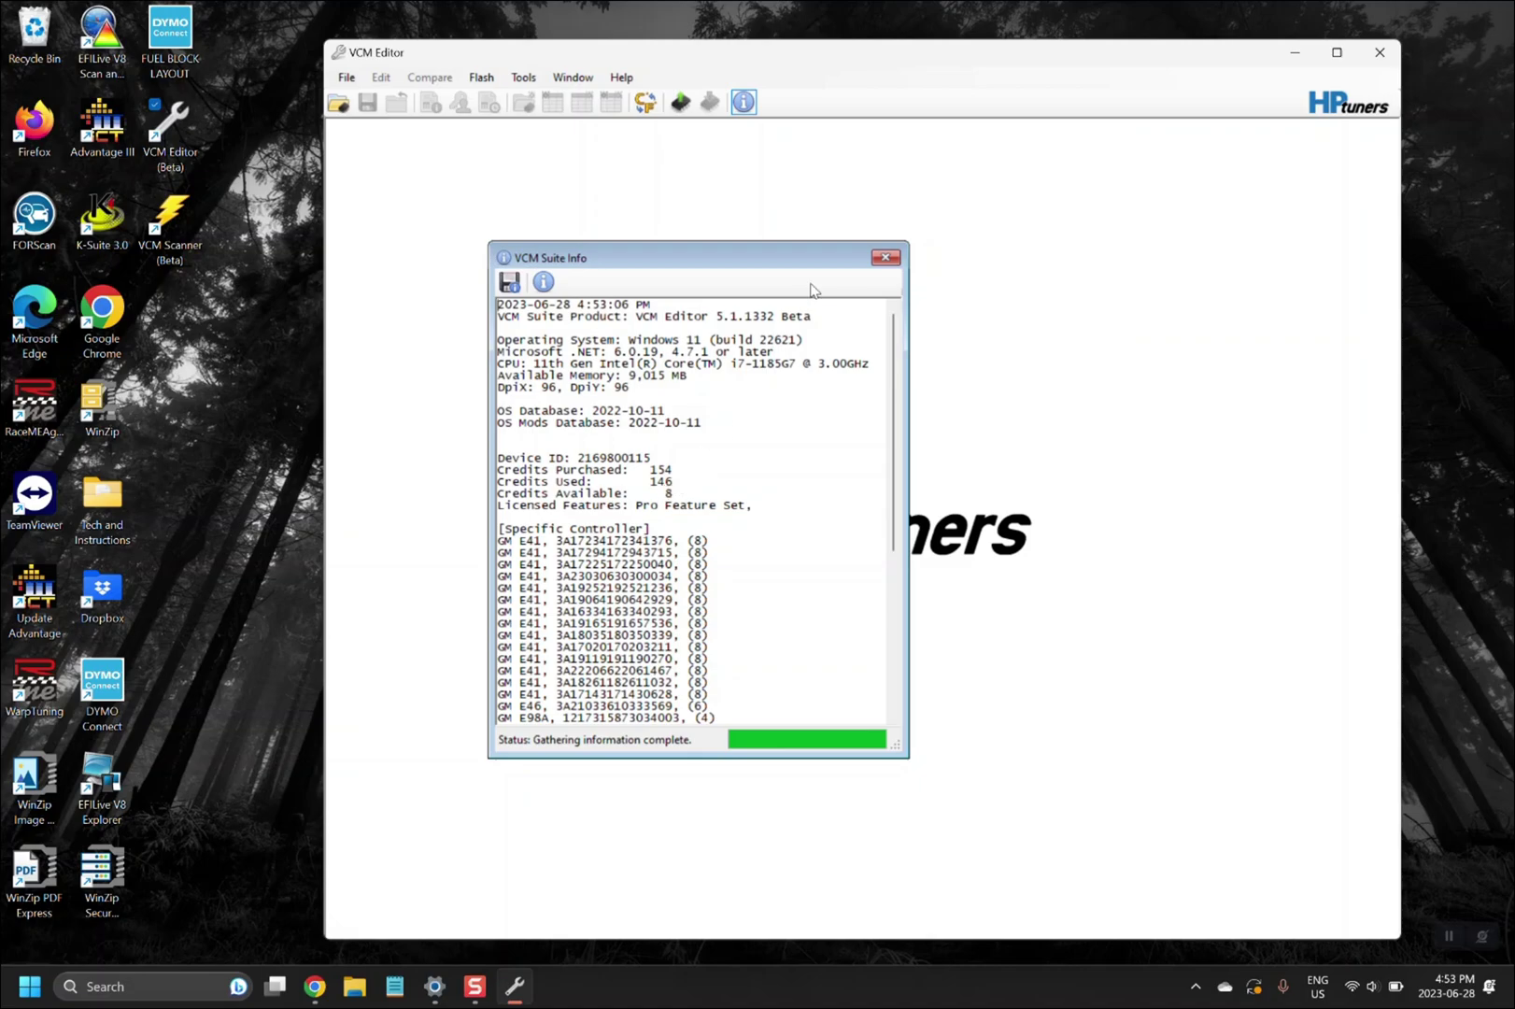
{"action": "left_click", "coordinate": [883, 260]}
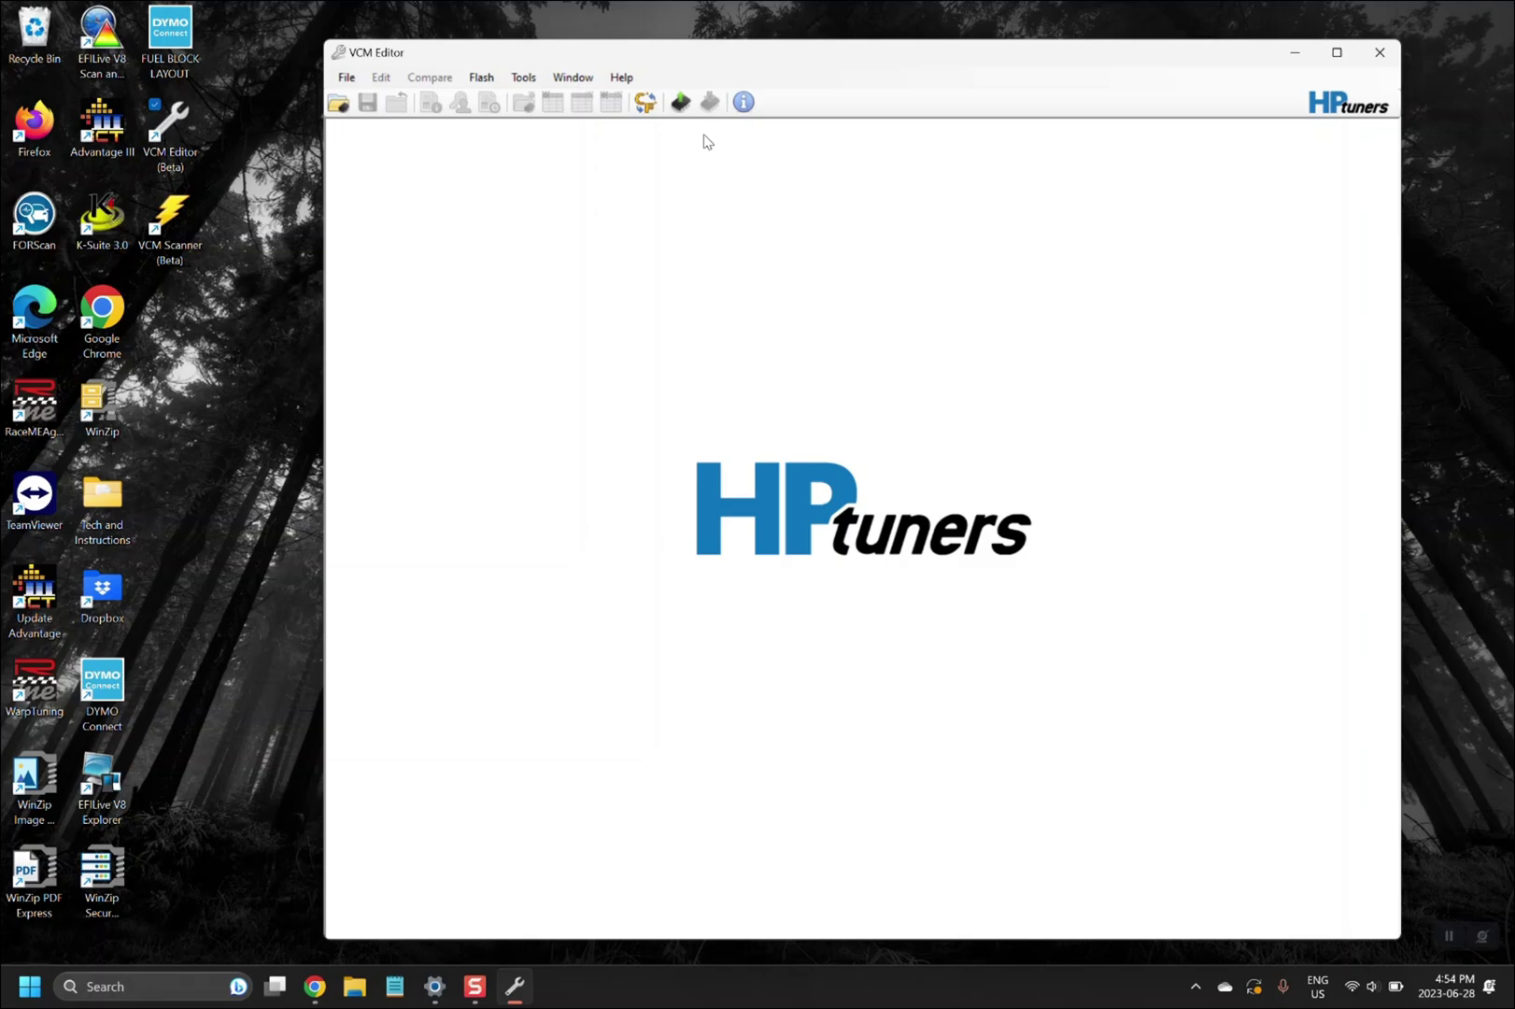
Step: Detect the vehicle's controllers with the Vehicle Reader and set the T93 TCM to Do Not Read
{"action": "left_click", "coordinate": [680, 102]}
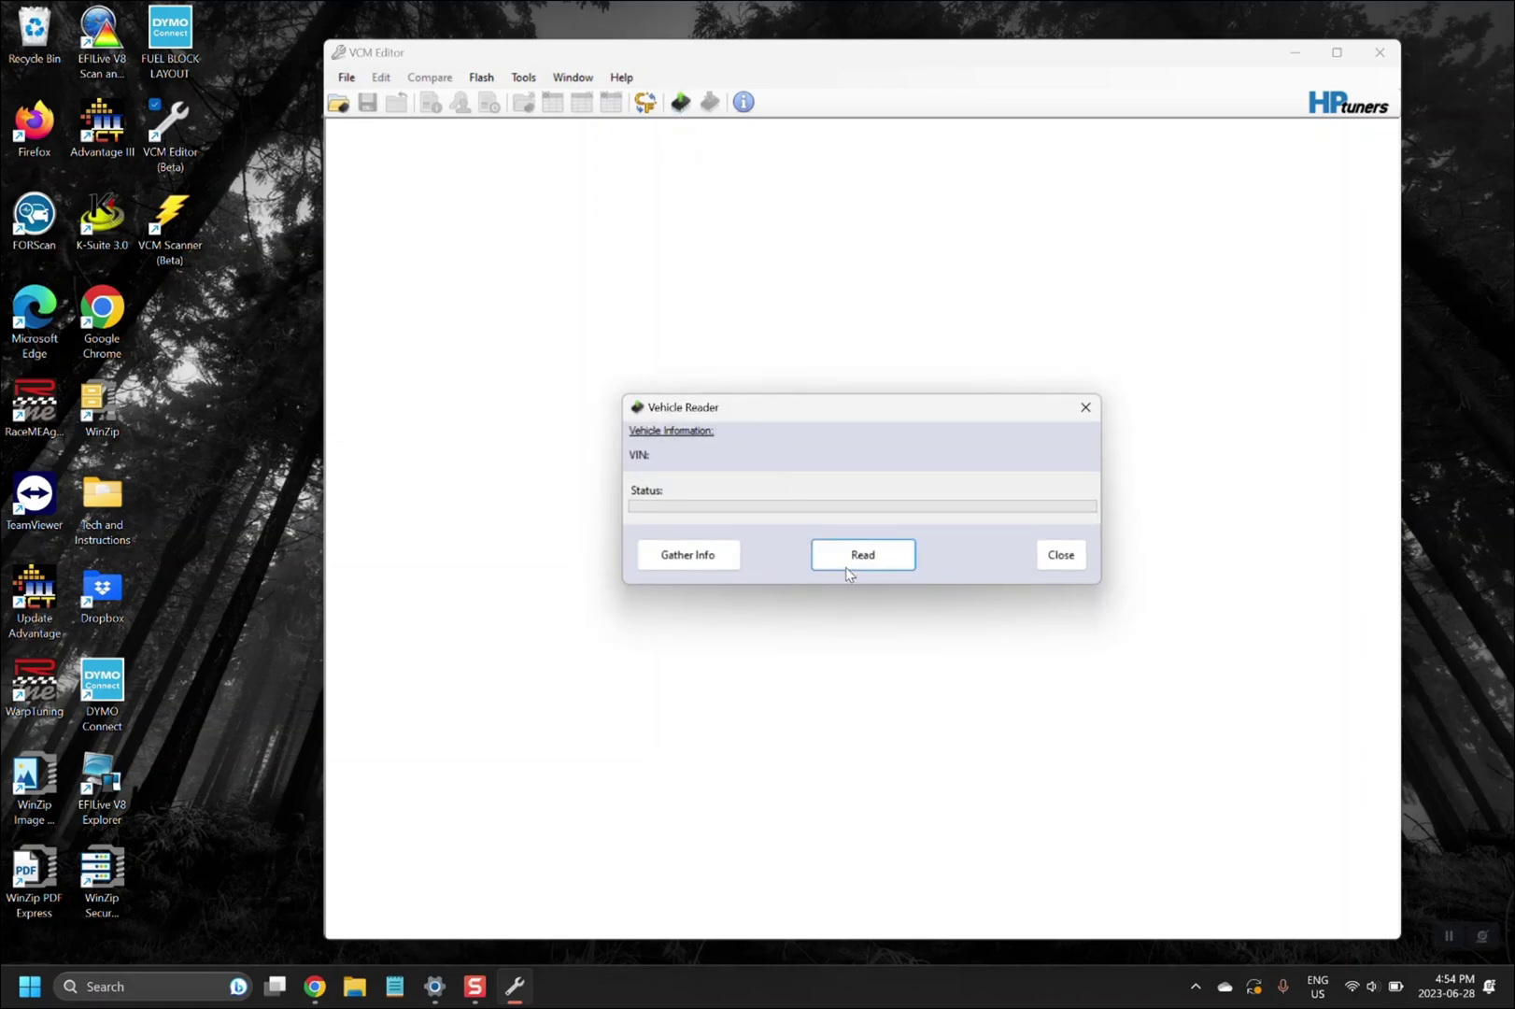
{"action": "left_click", "coordinate": [859, 566]}
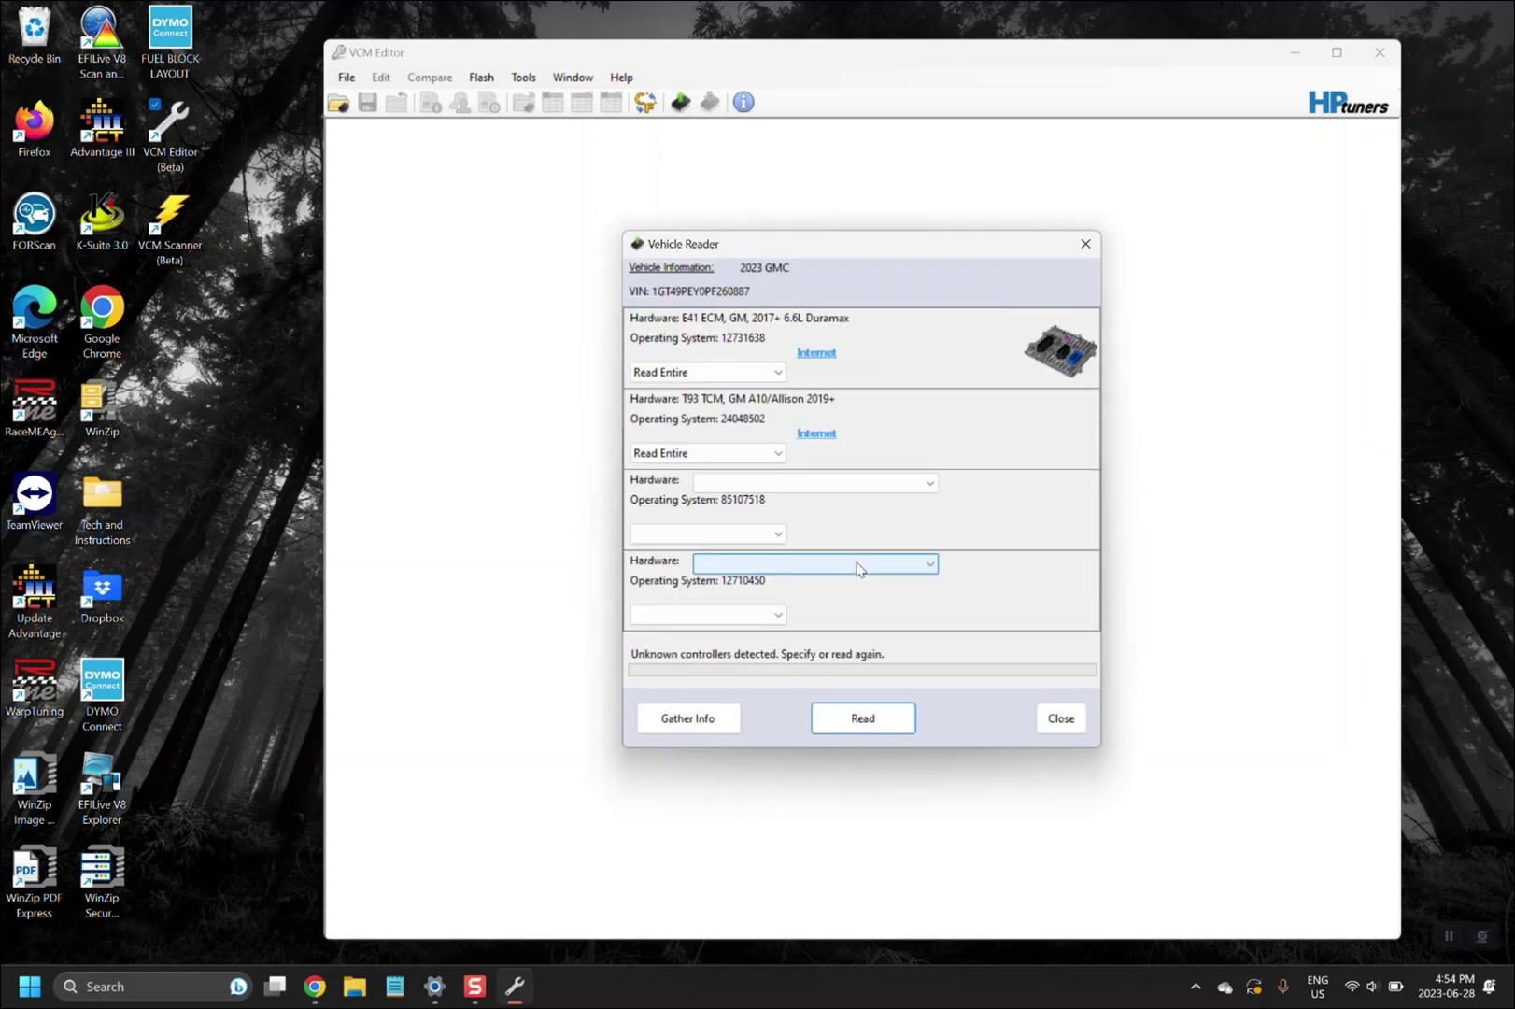
{"action": "left_click", "coordinate": [771, 452]}
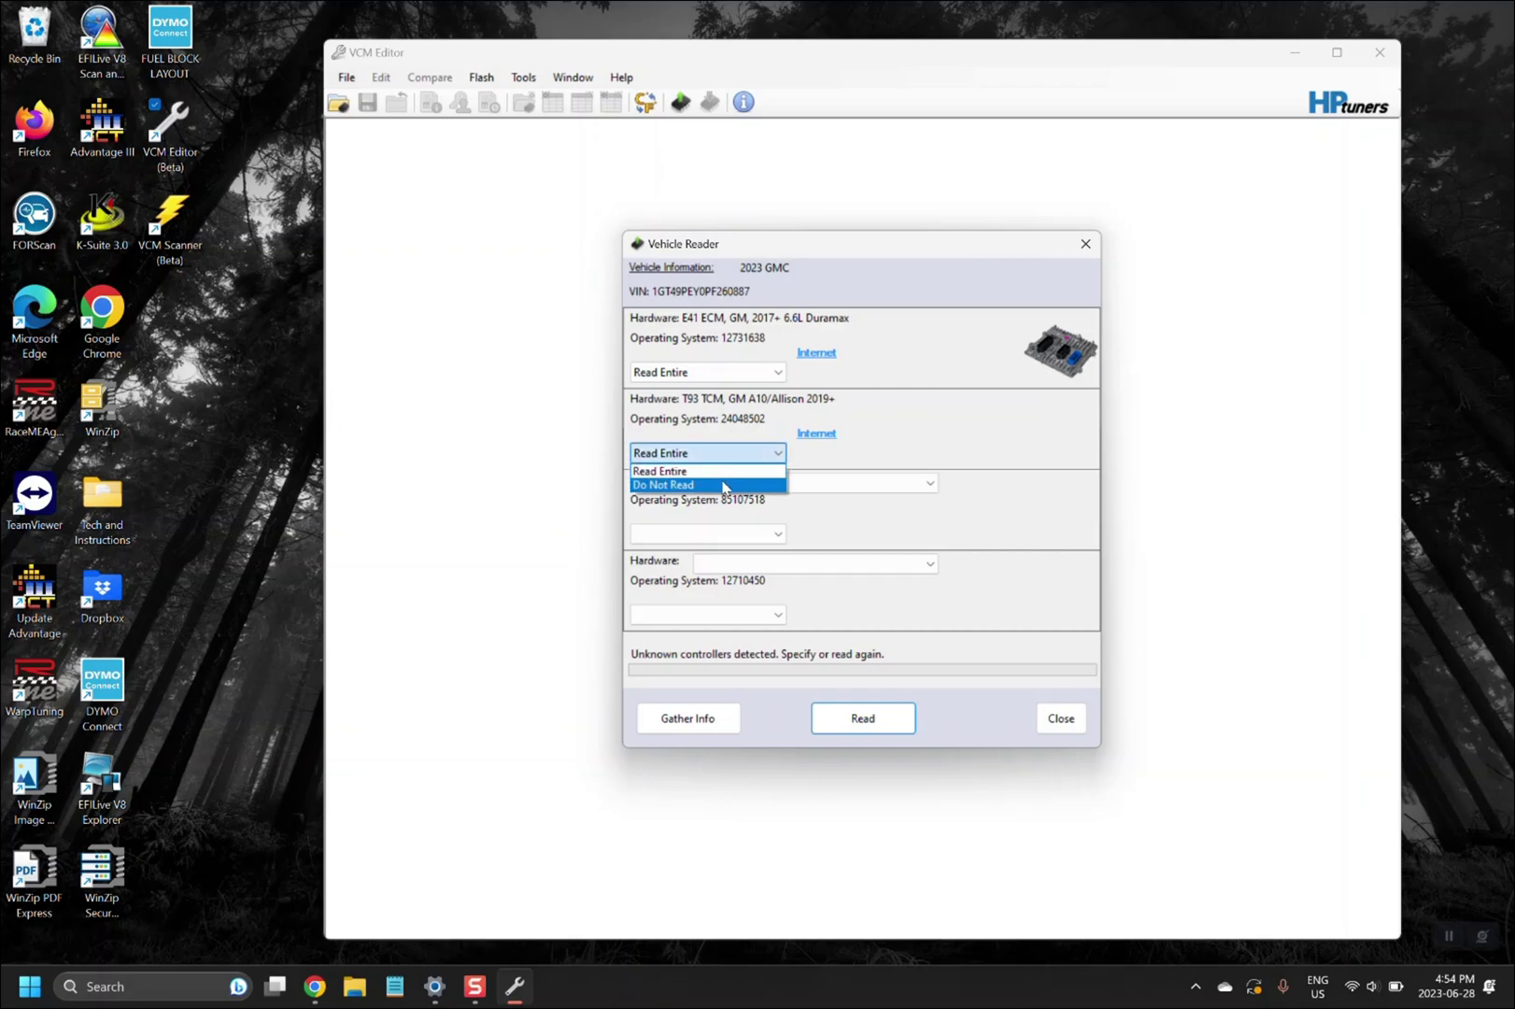
{"action": "left_click", "coordinate": [724, 484]}
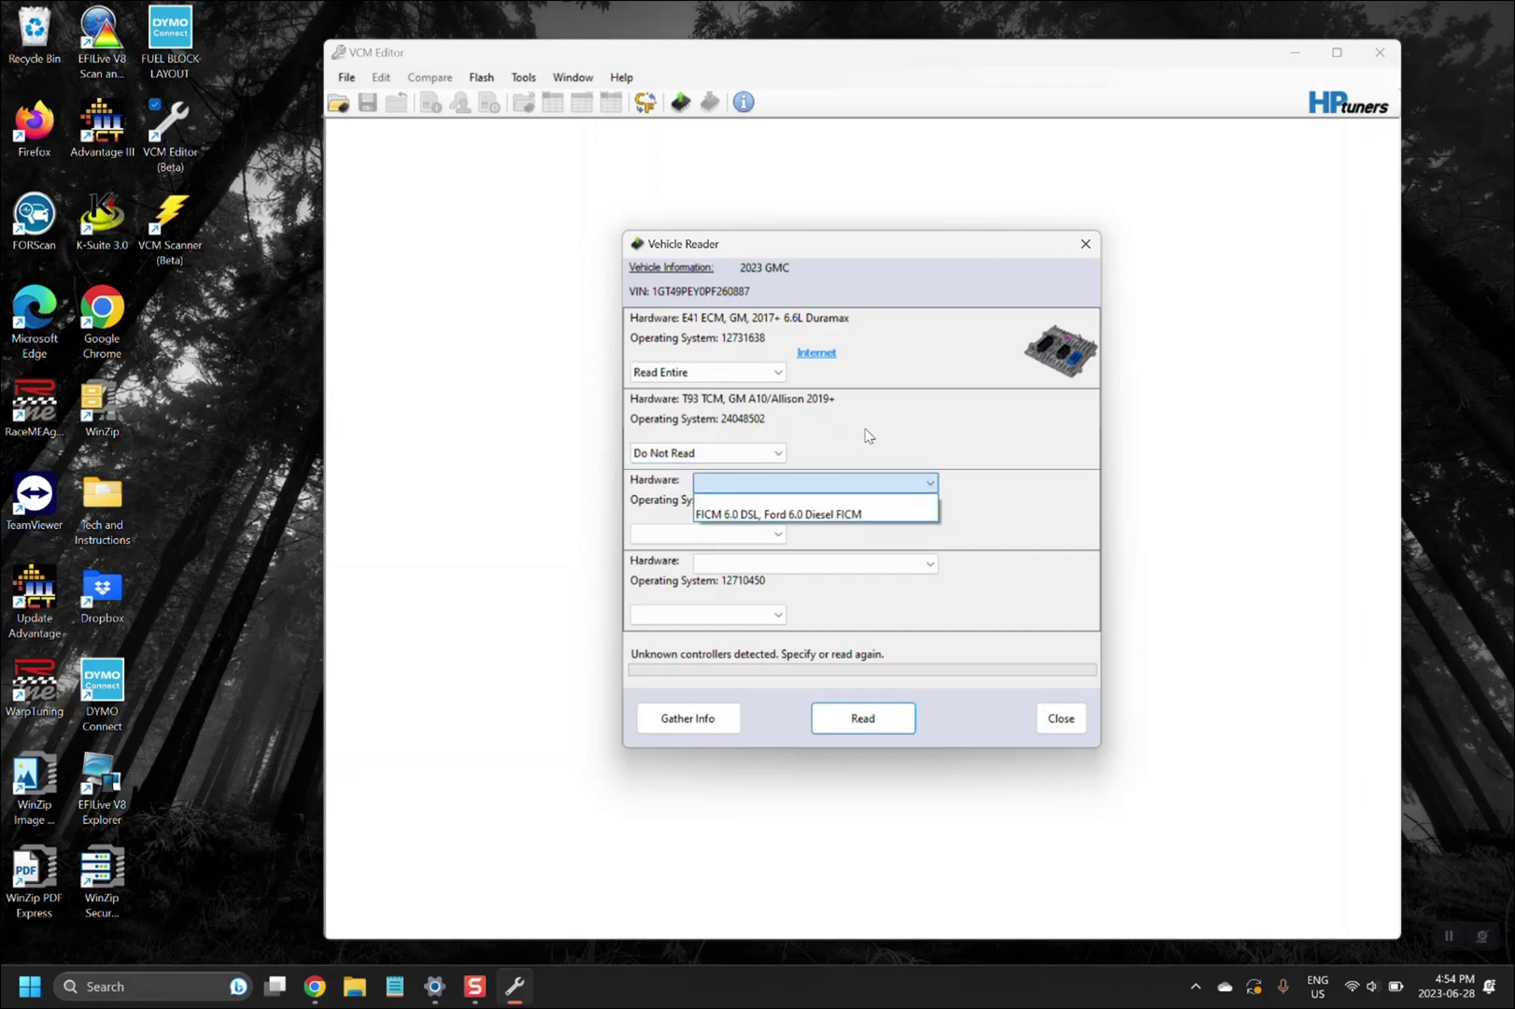
{"action": "left_click", "coordinate": [866, 435]}
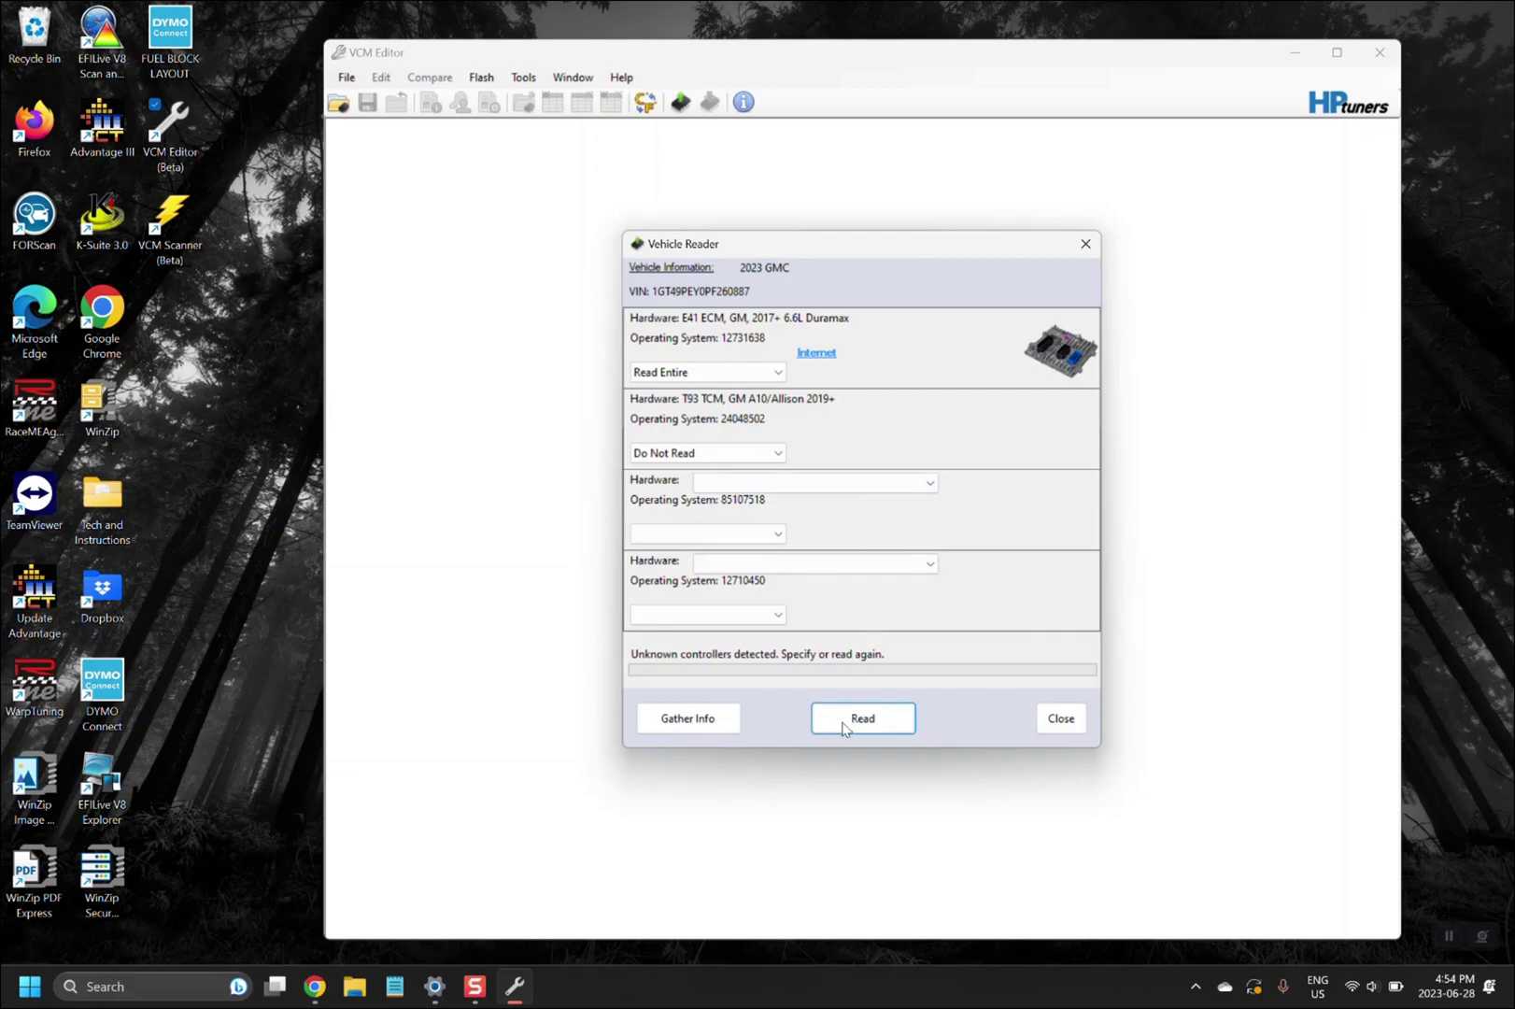
Step: Read the entire E41 ECM, acknowledging the upgrade requirement and the stock tune file notice
{"action": "left_click", "coordinate": [843, 727]}
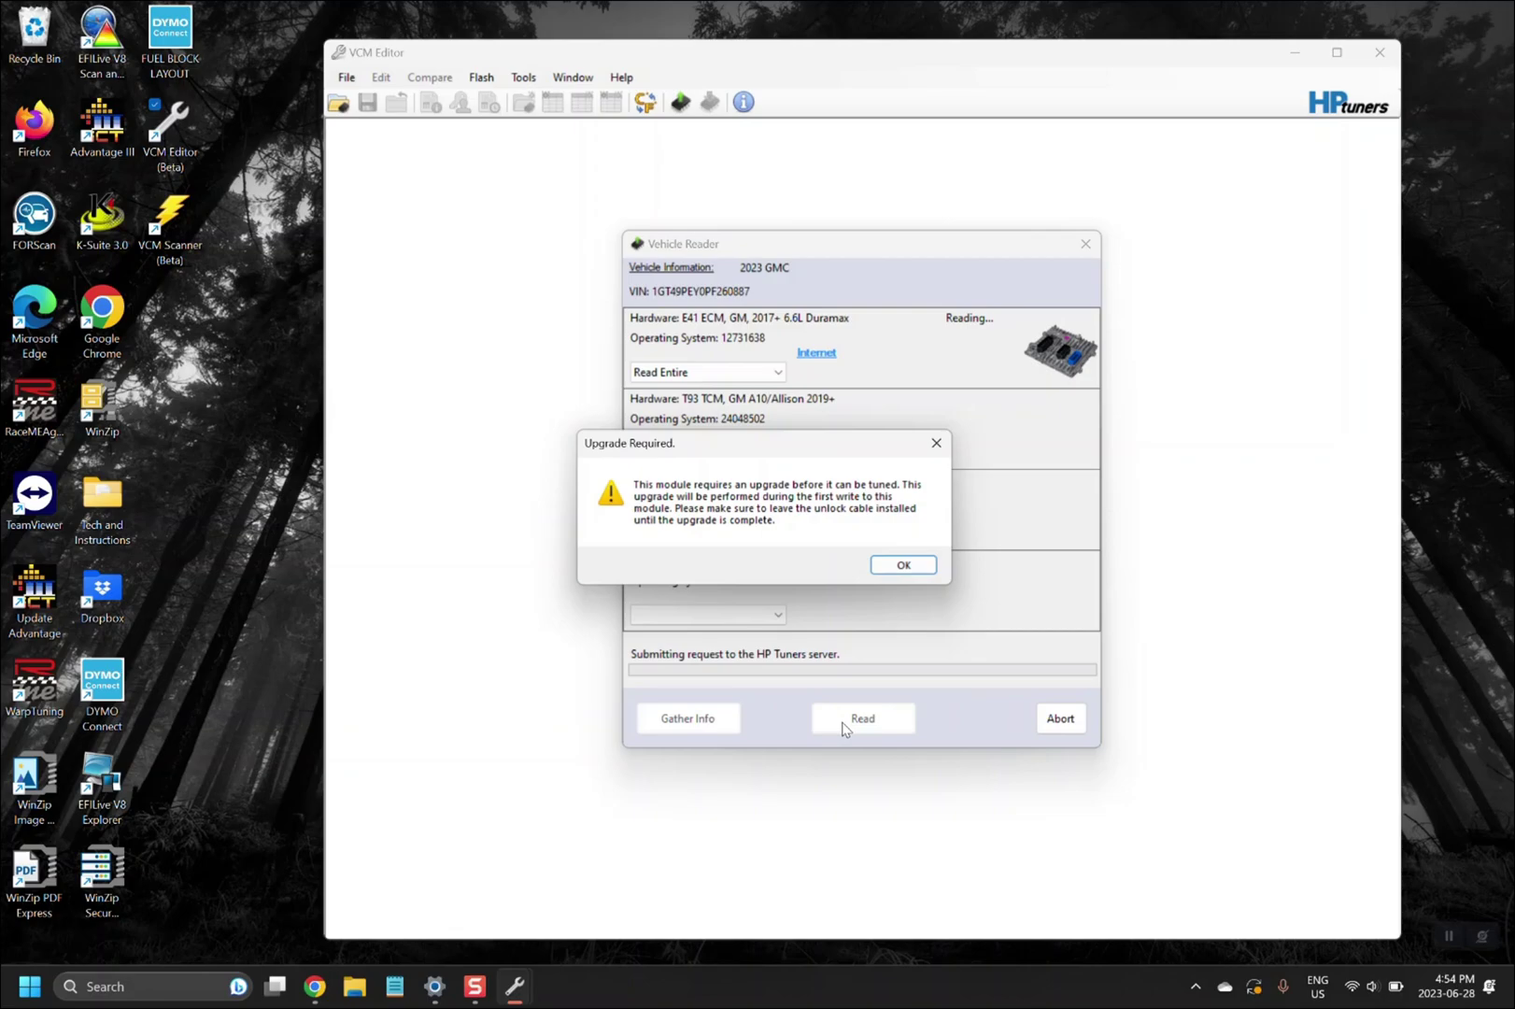
{"action": "left_click", "coordinate": [899, 568]}
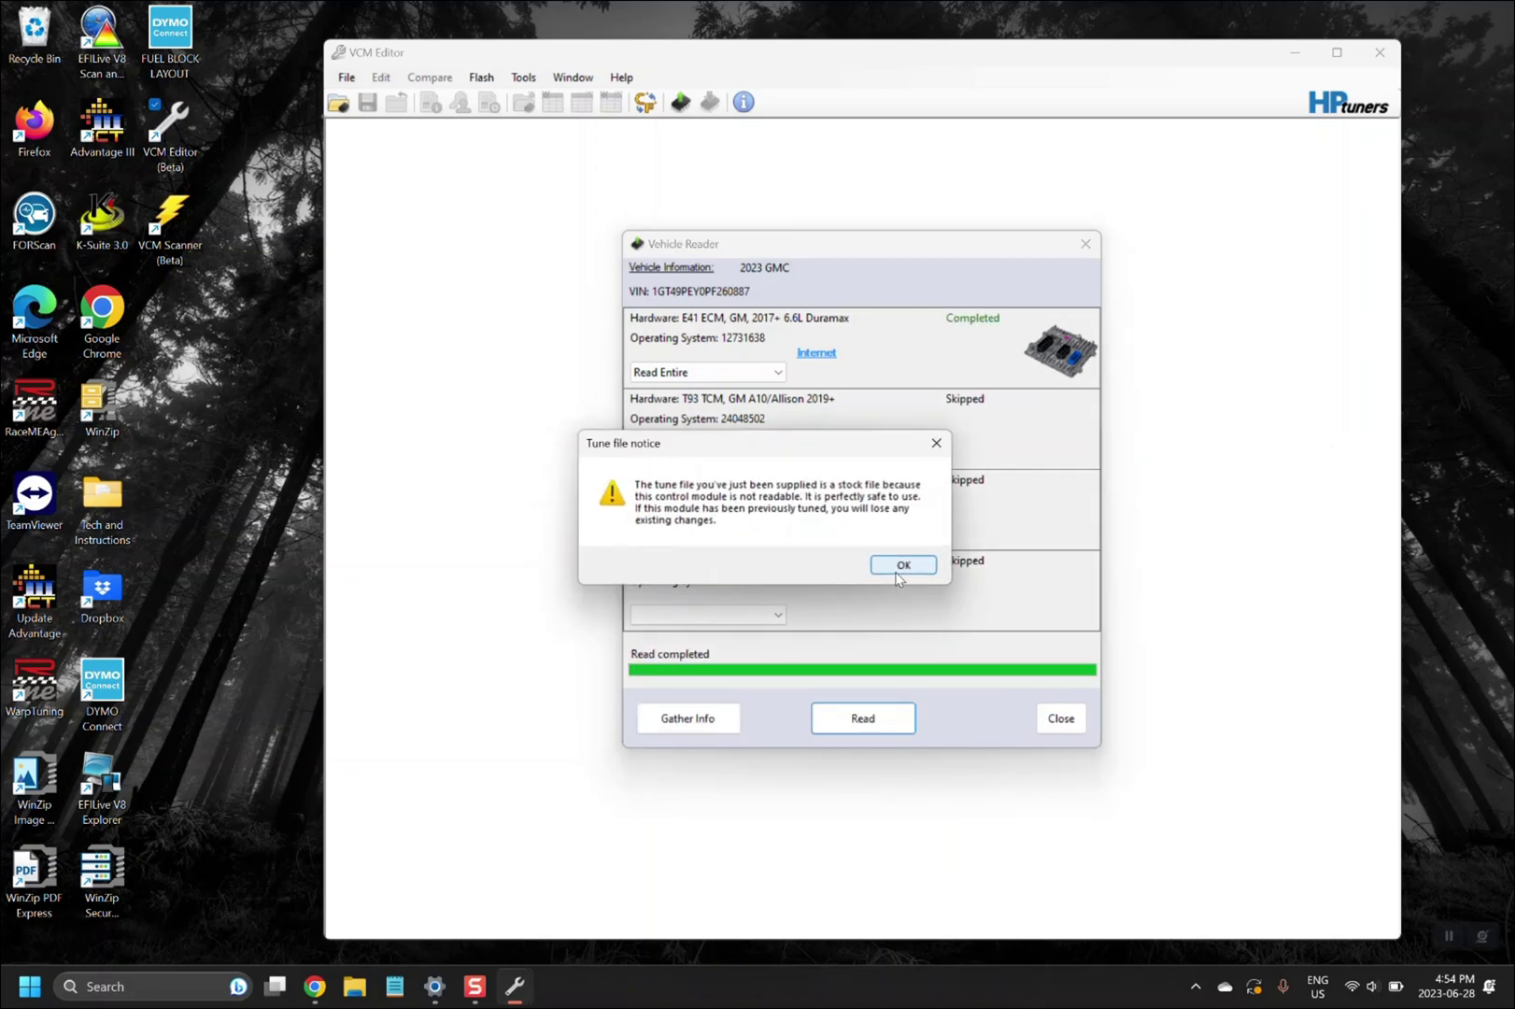
{"action": "left_click", "coordinate": [903, 566]}
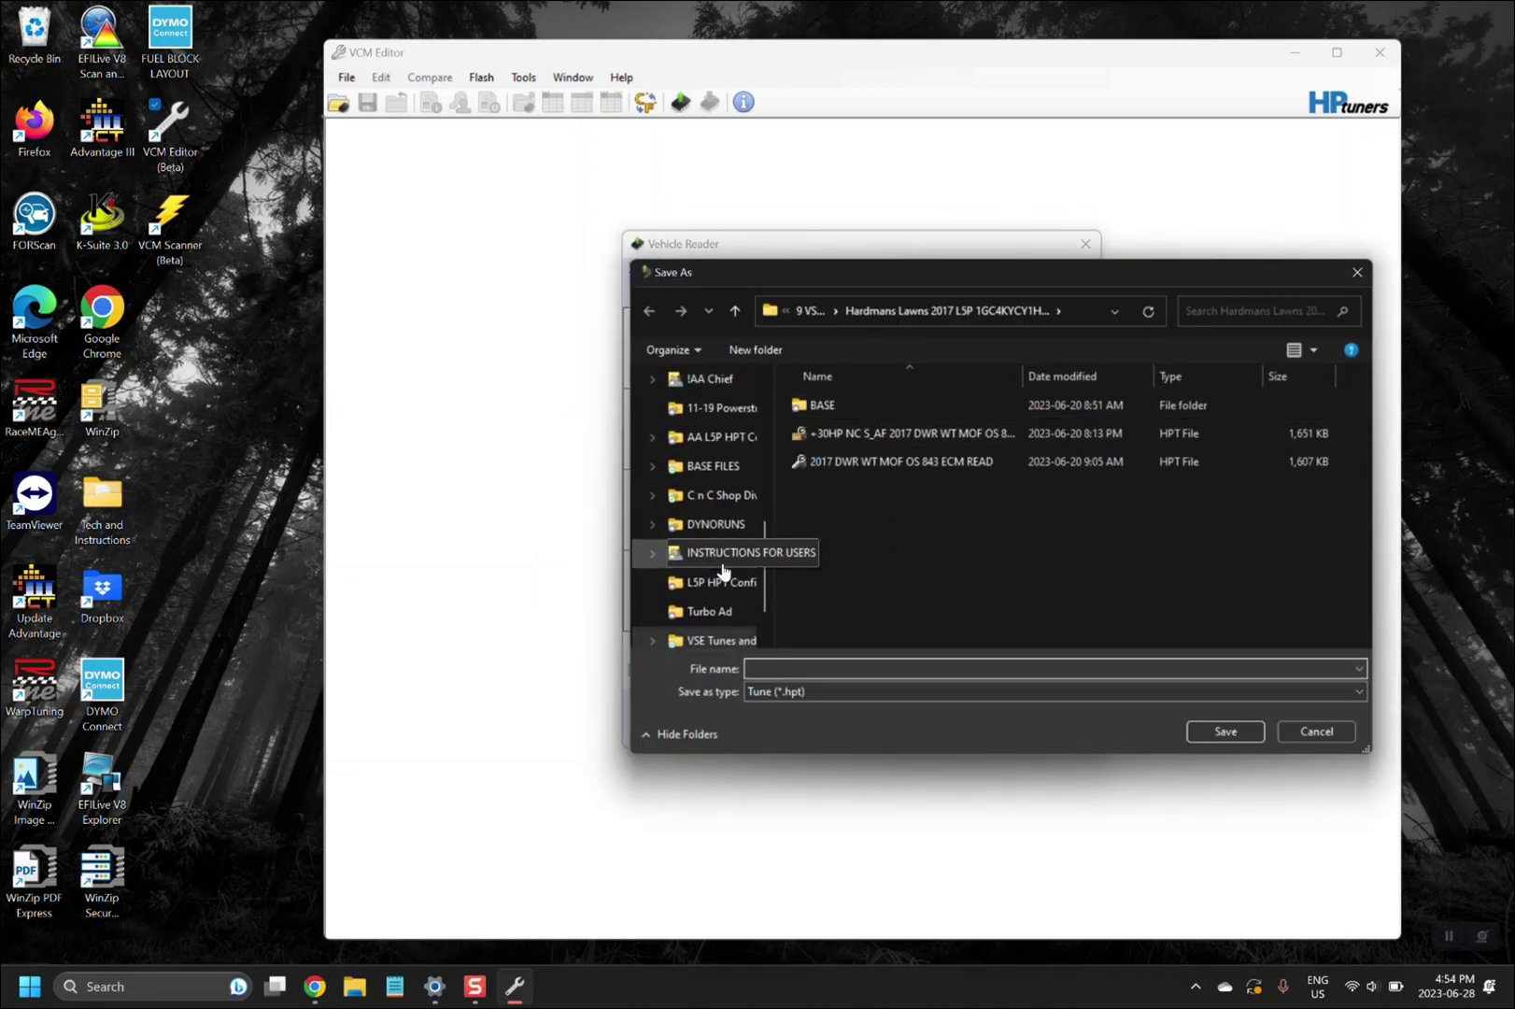
Step: Save the tune file to the Desktop, naming it "ecm read" followed by the customer's last name
{"action": "scroll", "coordinate": [722, 570], "scroll_direction": "up", "scroll_amount": 5}
{"action": "scroll", "coordinate": [722, 569], "scroll_direction": "up", "scroll_amount": 1}
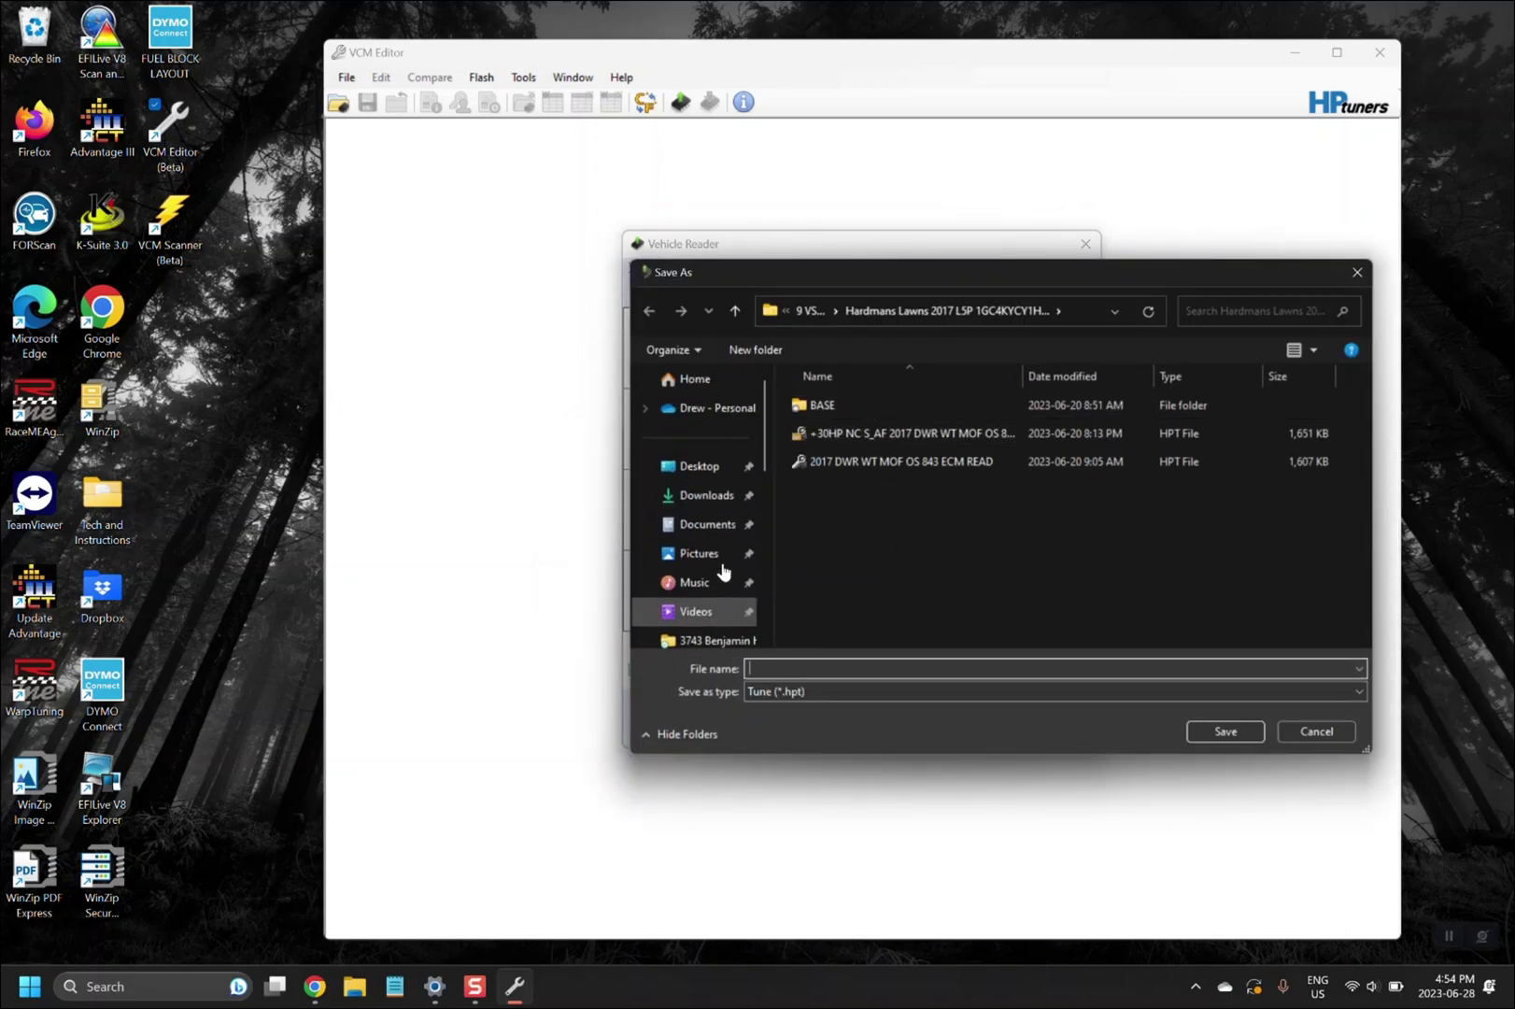
{"action": "left_click", "coordinate": [710, 475]}
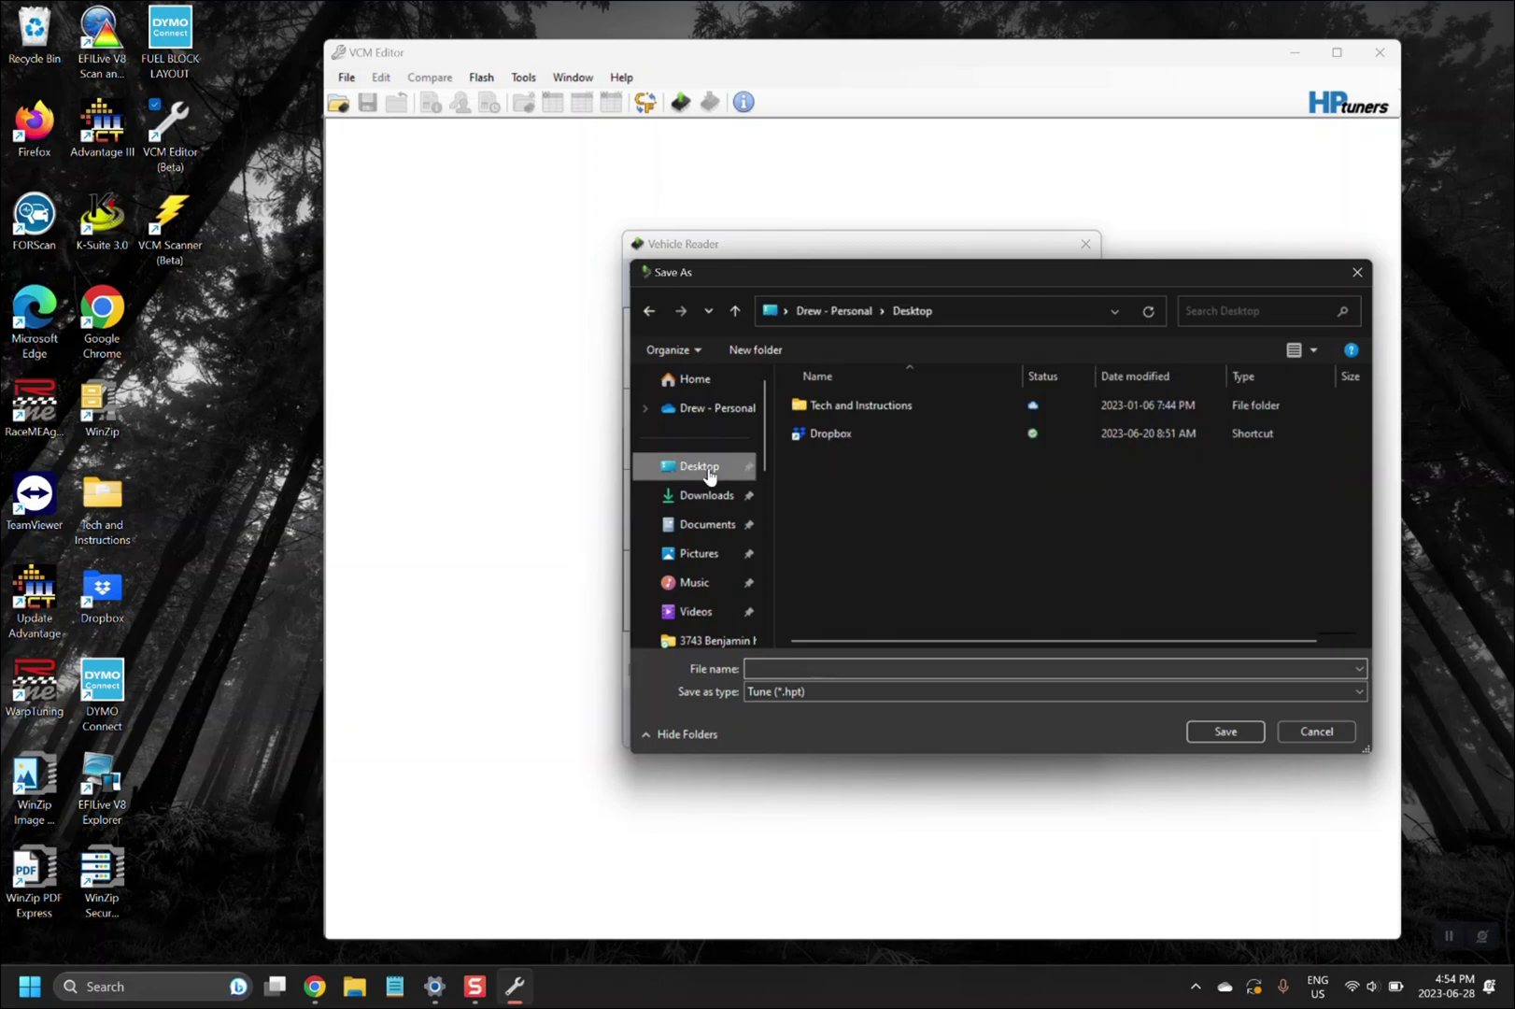
{"action": "left_click", "coordinate": [836, 670]}
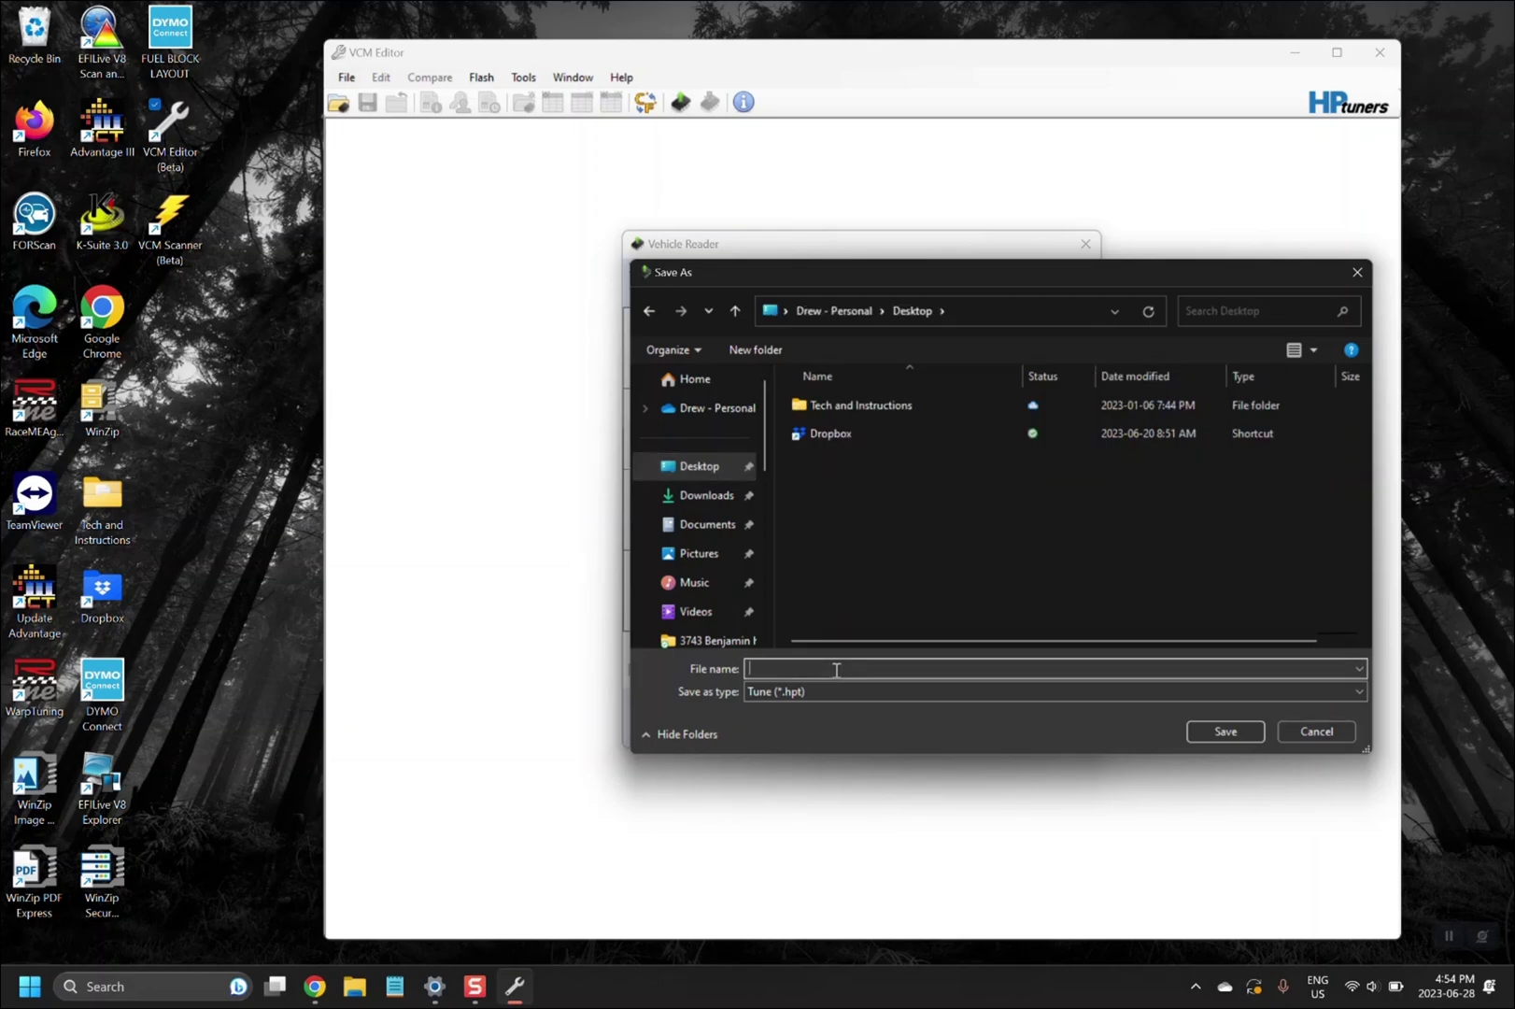
{"action": "type", "text": "ecm read"}
{"action": "type", "text": "boyer"}
{"action": "key", "text": "Return"}
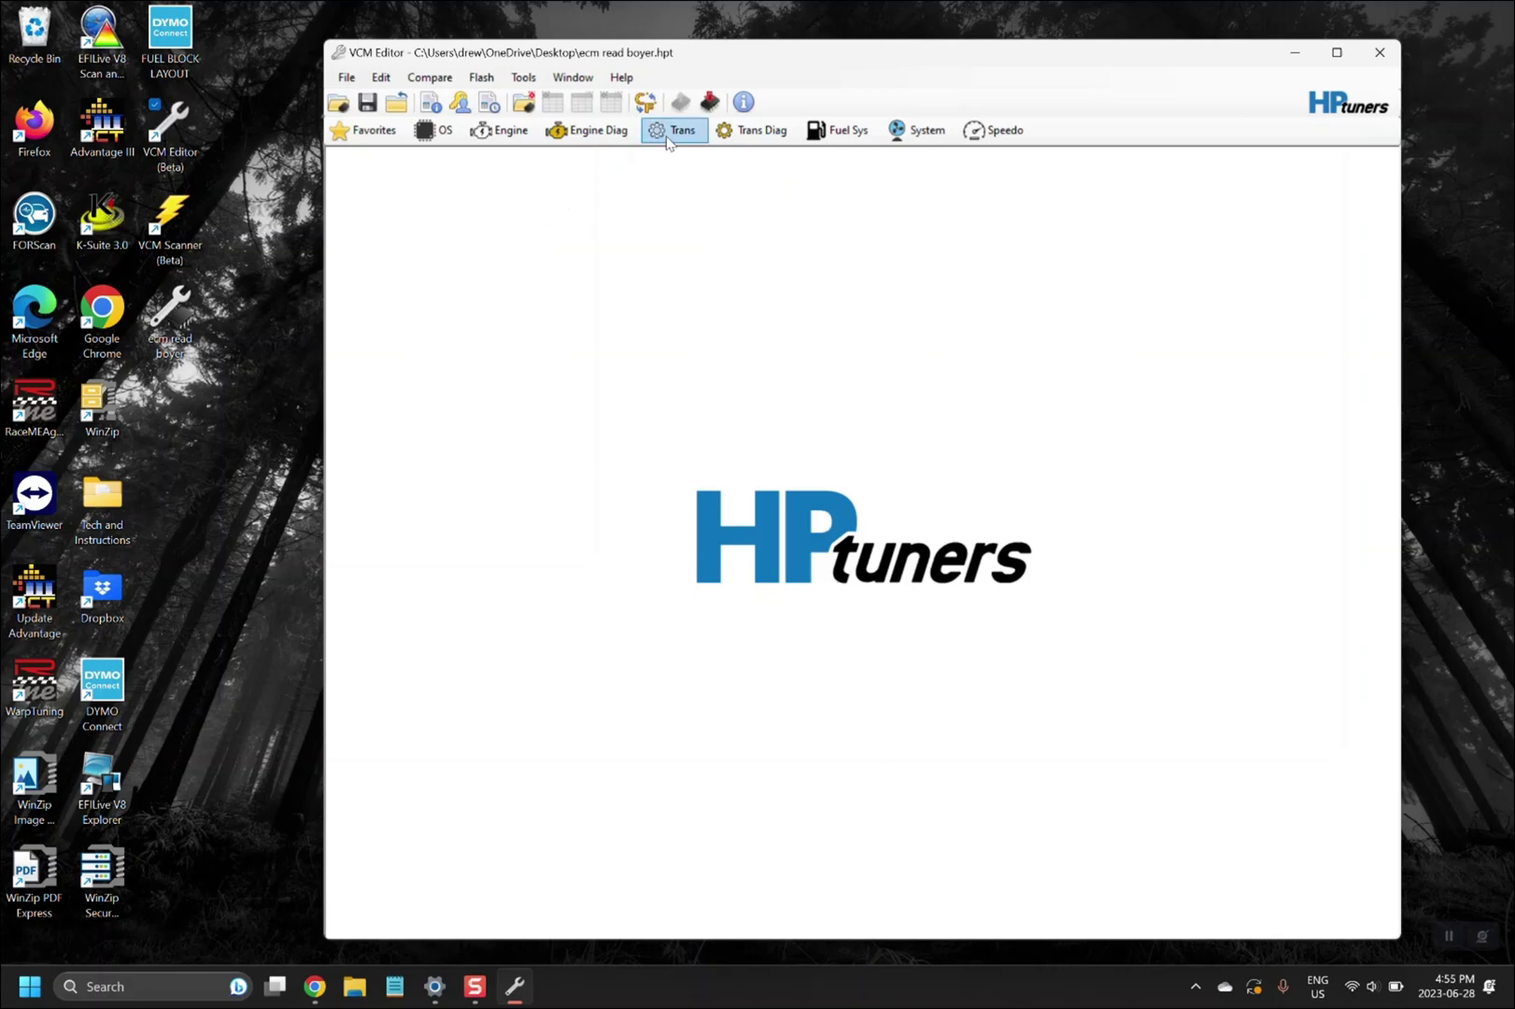
Step: Begin a vehicle write and license the unlicensed ECM file with the Specific option for 8 credits
{"action": "left_click", "coordinate": [707, 107]}
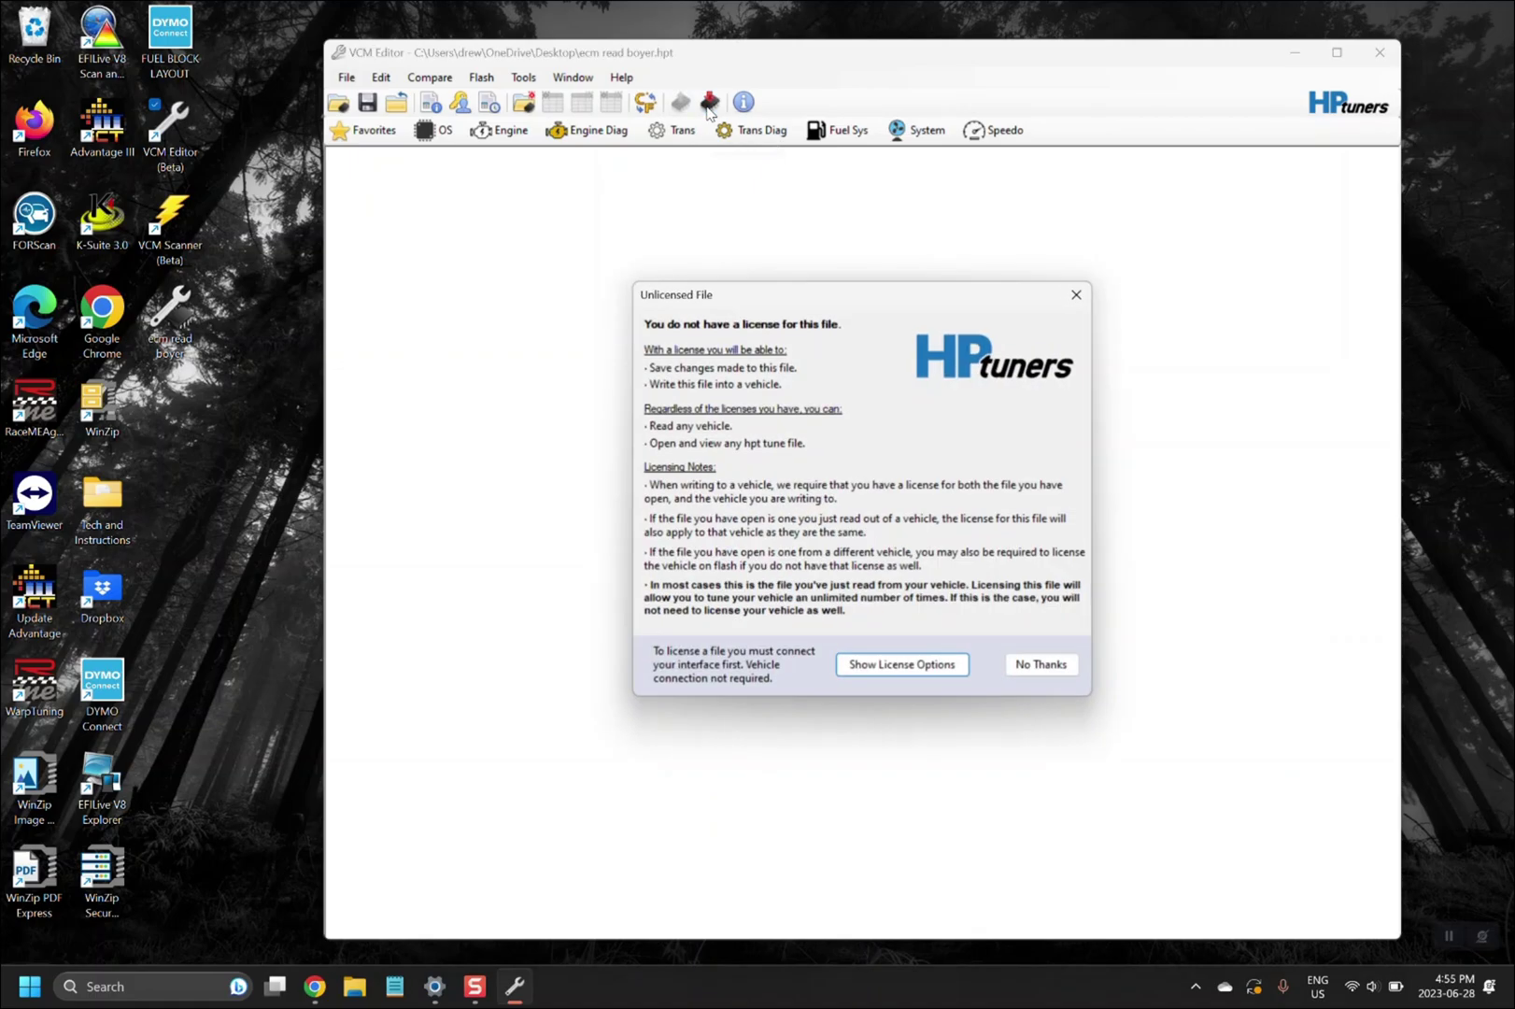
{"action": "left_click", "coordinate": [862, 667]}
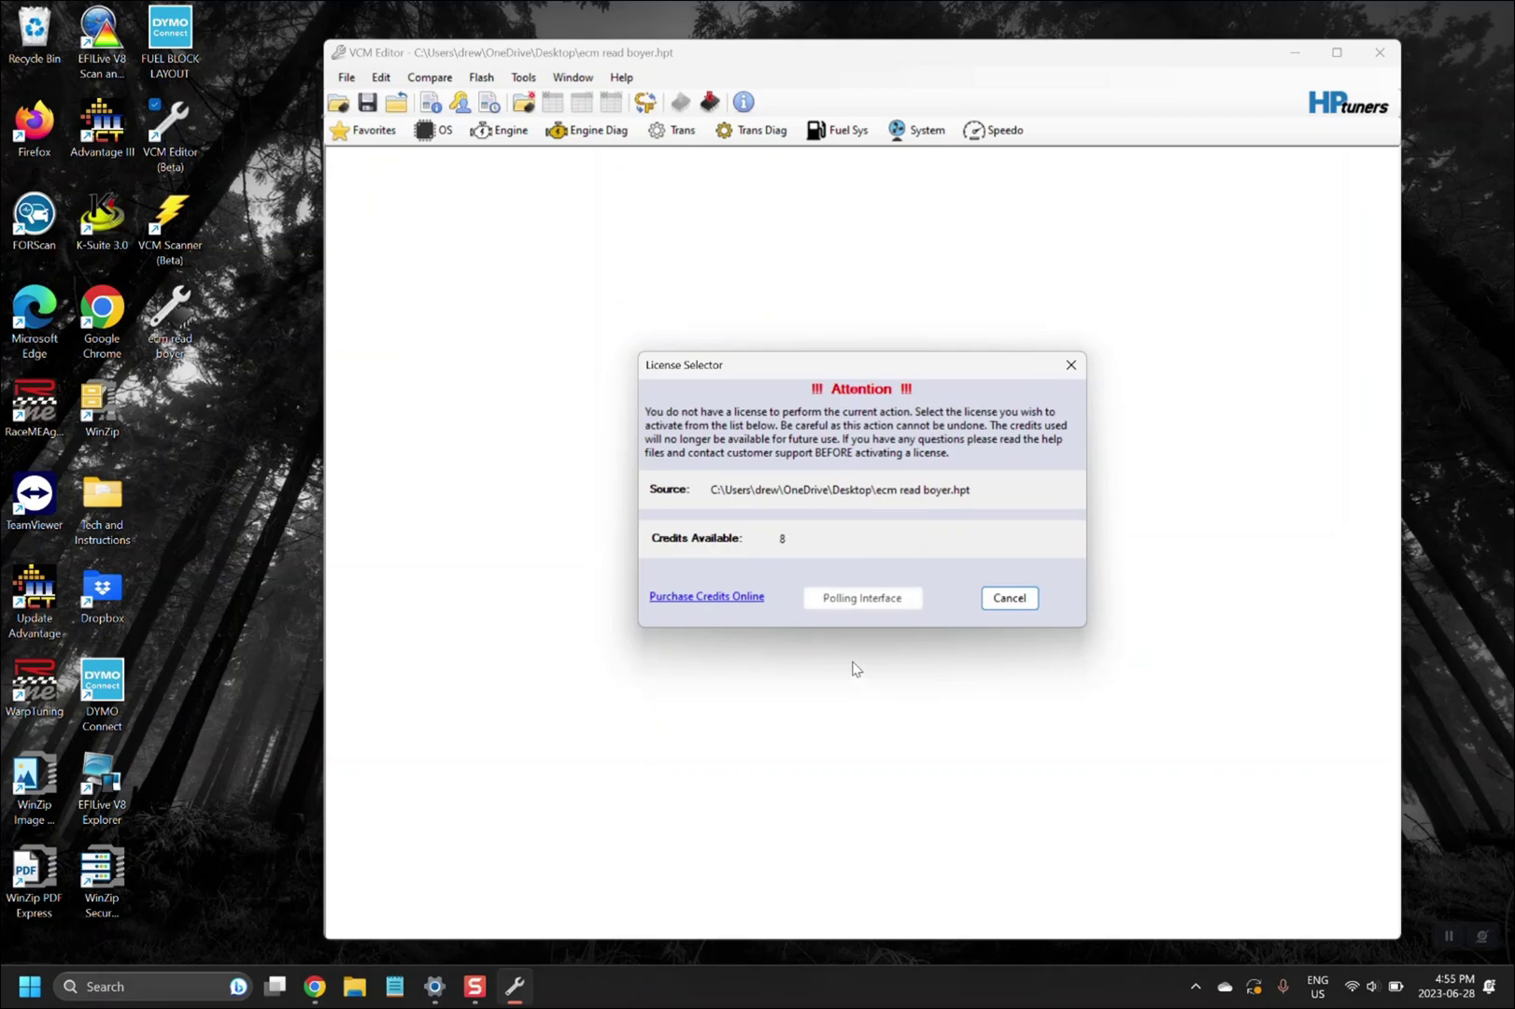
{"action": "left_click", "coordinate": [679, 612]}
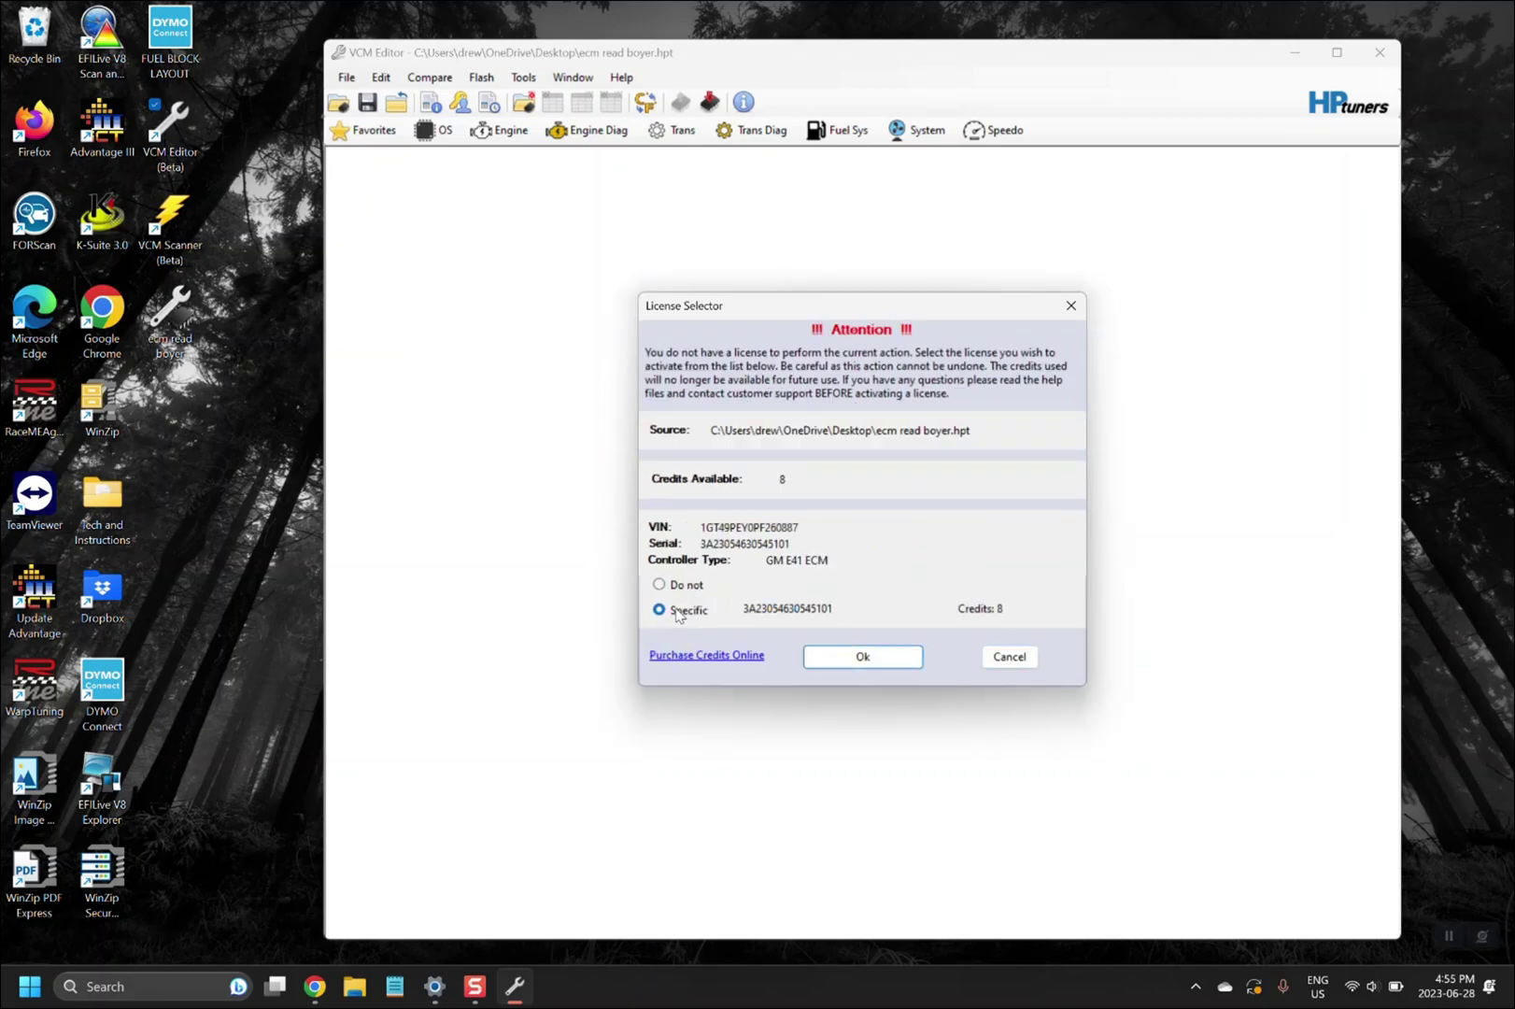
{"action": "left_click", "coordinate": [862, 657]}
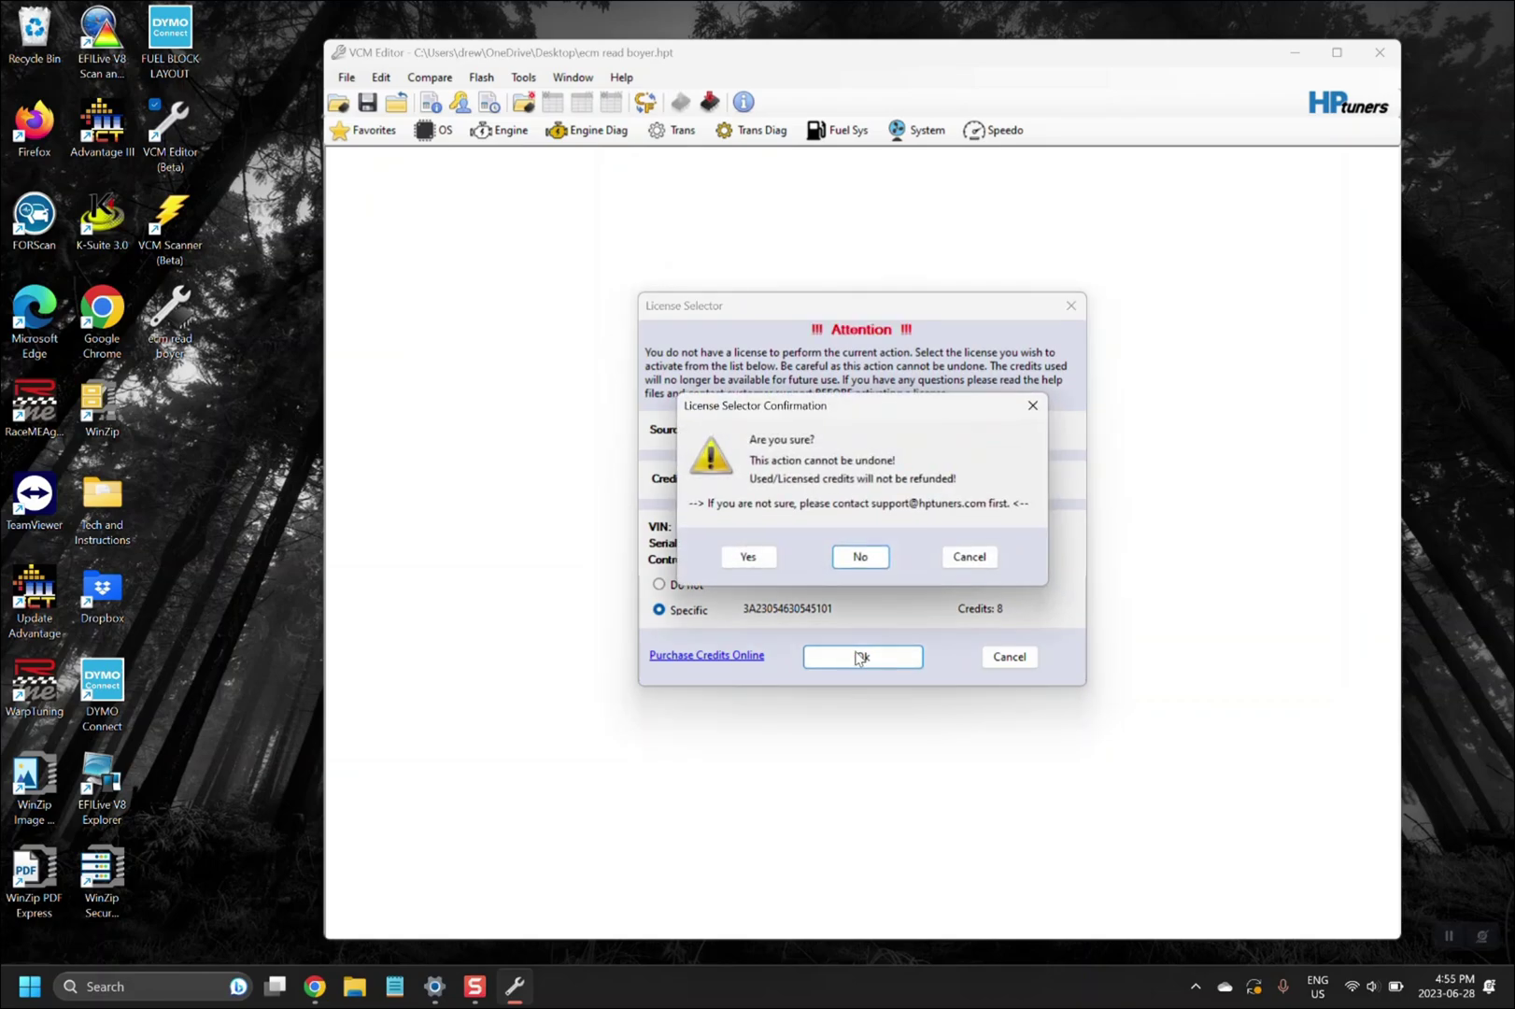
{"action": "left_click", "coordinate": [749, 558]}
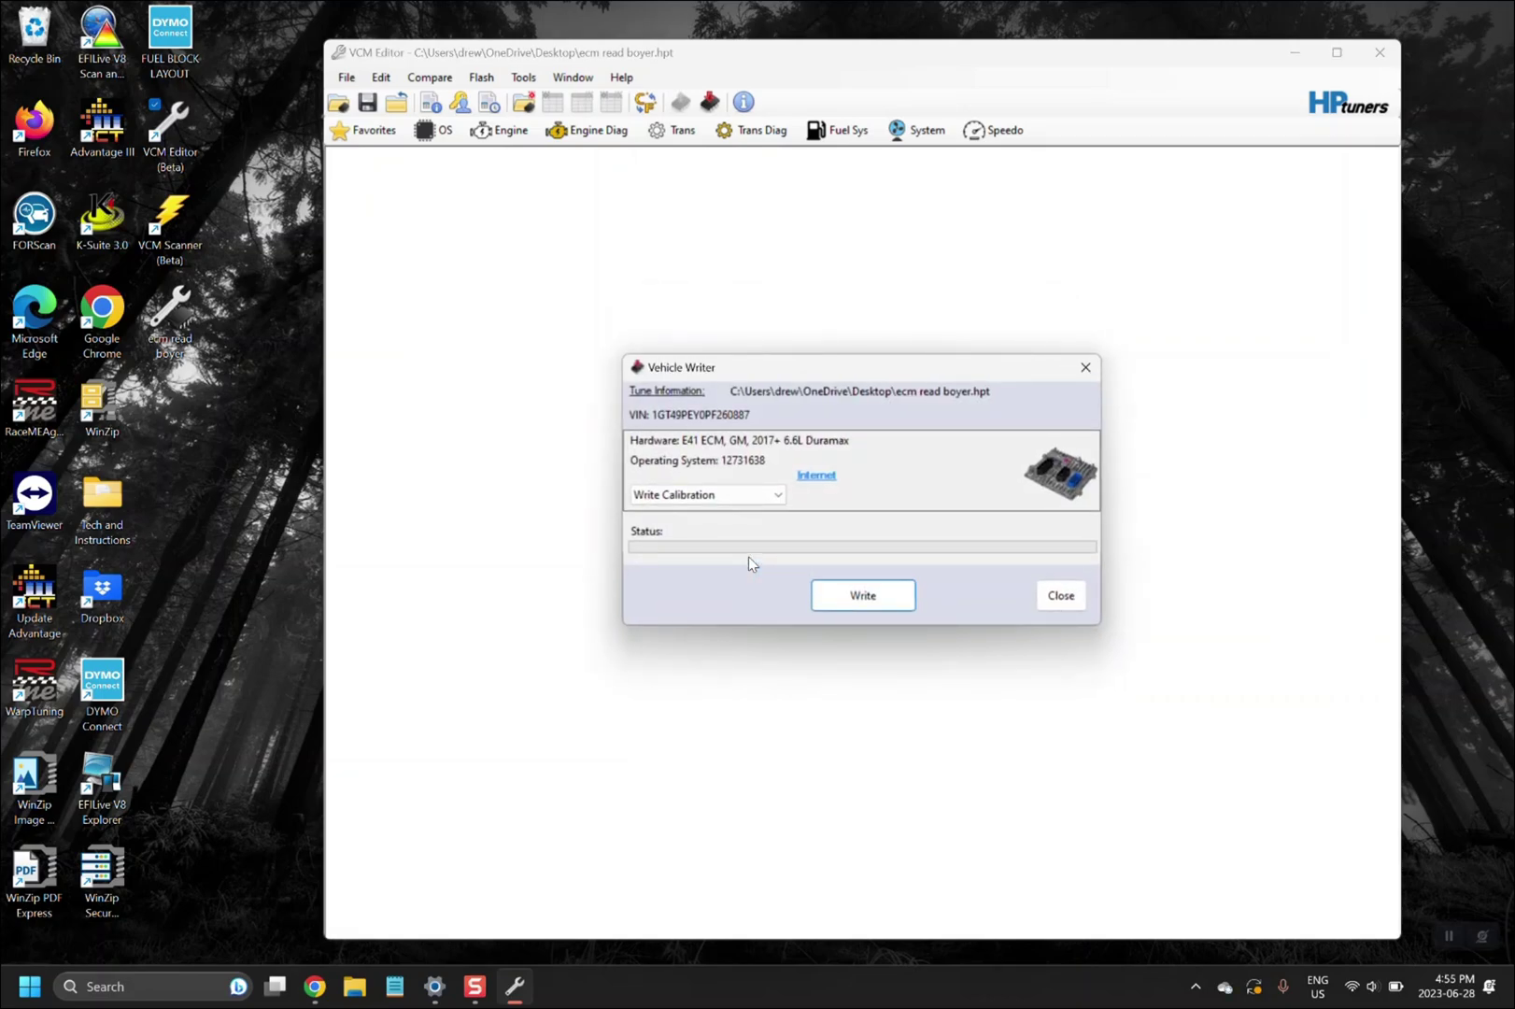
Step: Write the calibration to the E41 ECM, acknowledging the unlock and write completion notices
{"action": "left_click", "coordinate": [839, 599]}
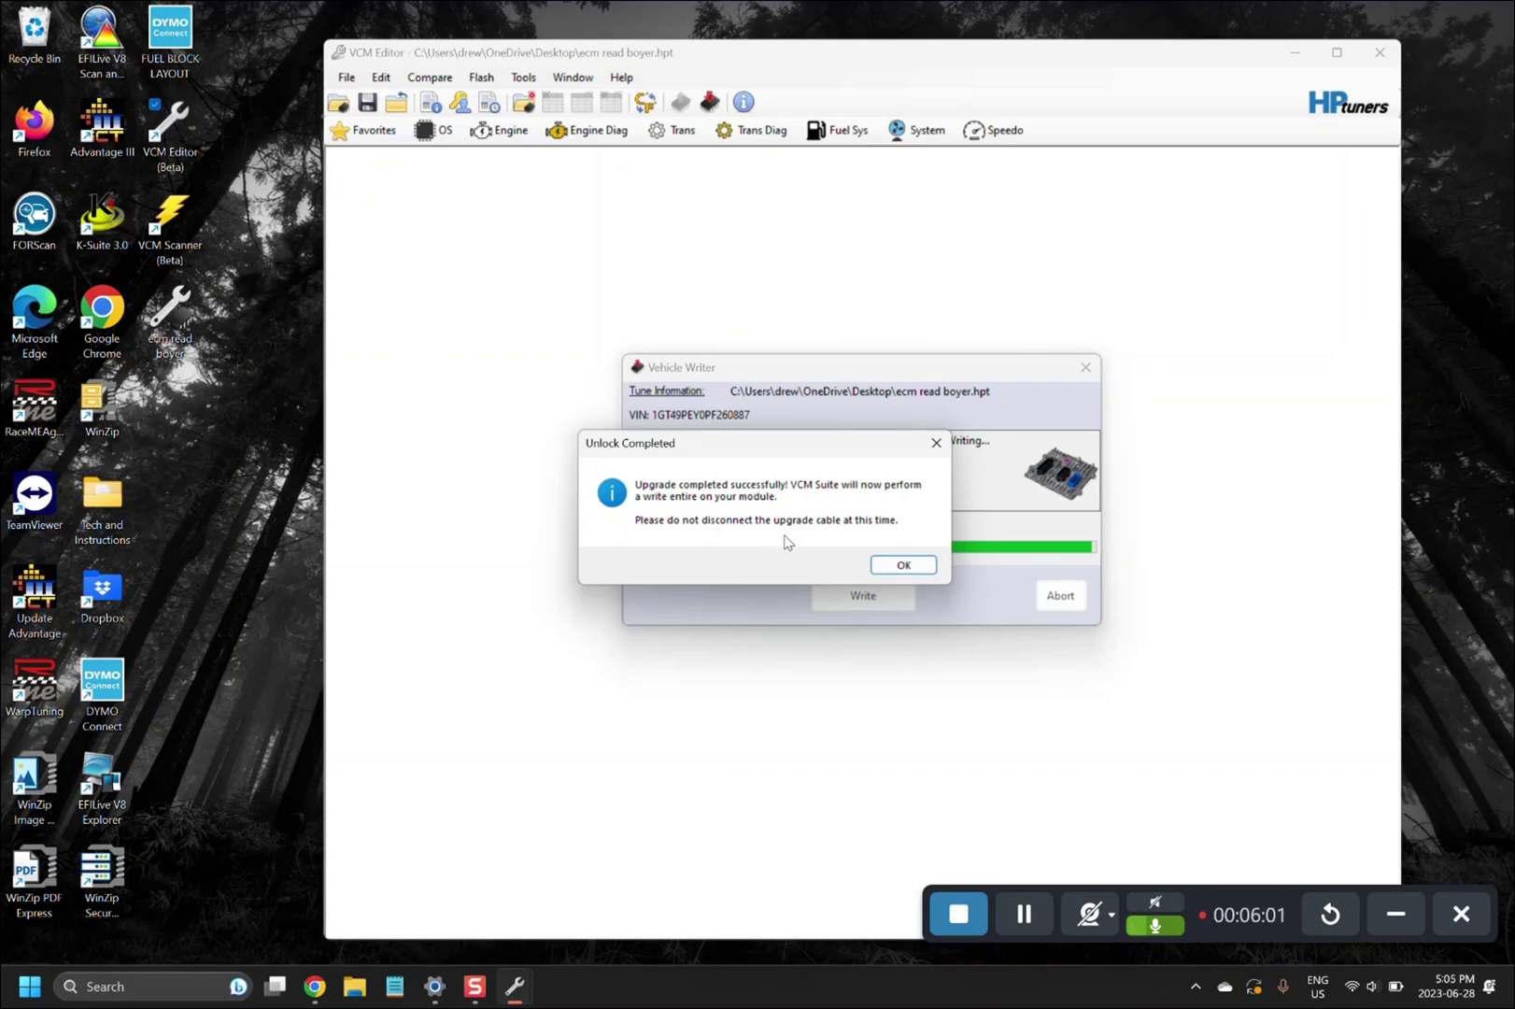
{"action": "left_click", "coordinate": [888, 567]}
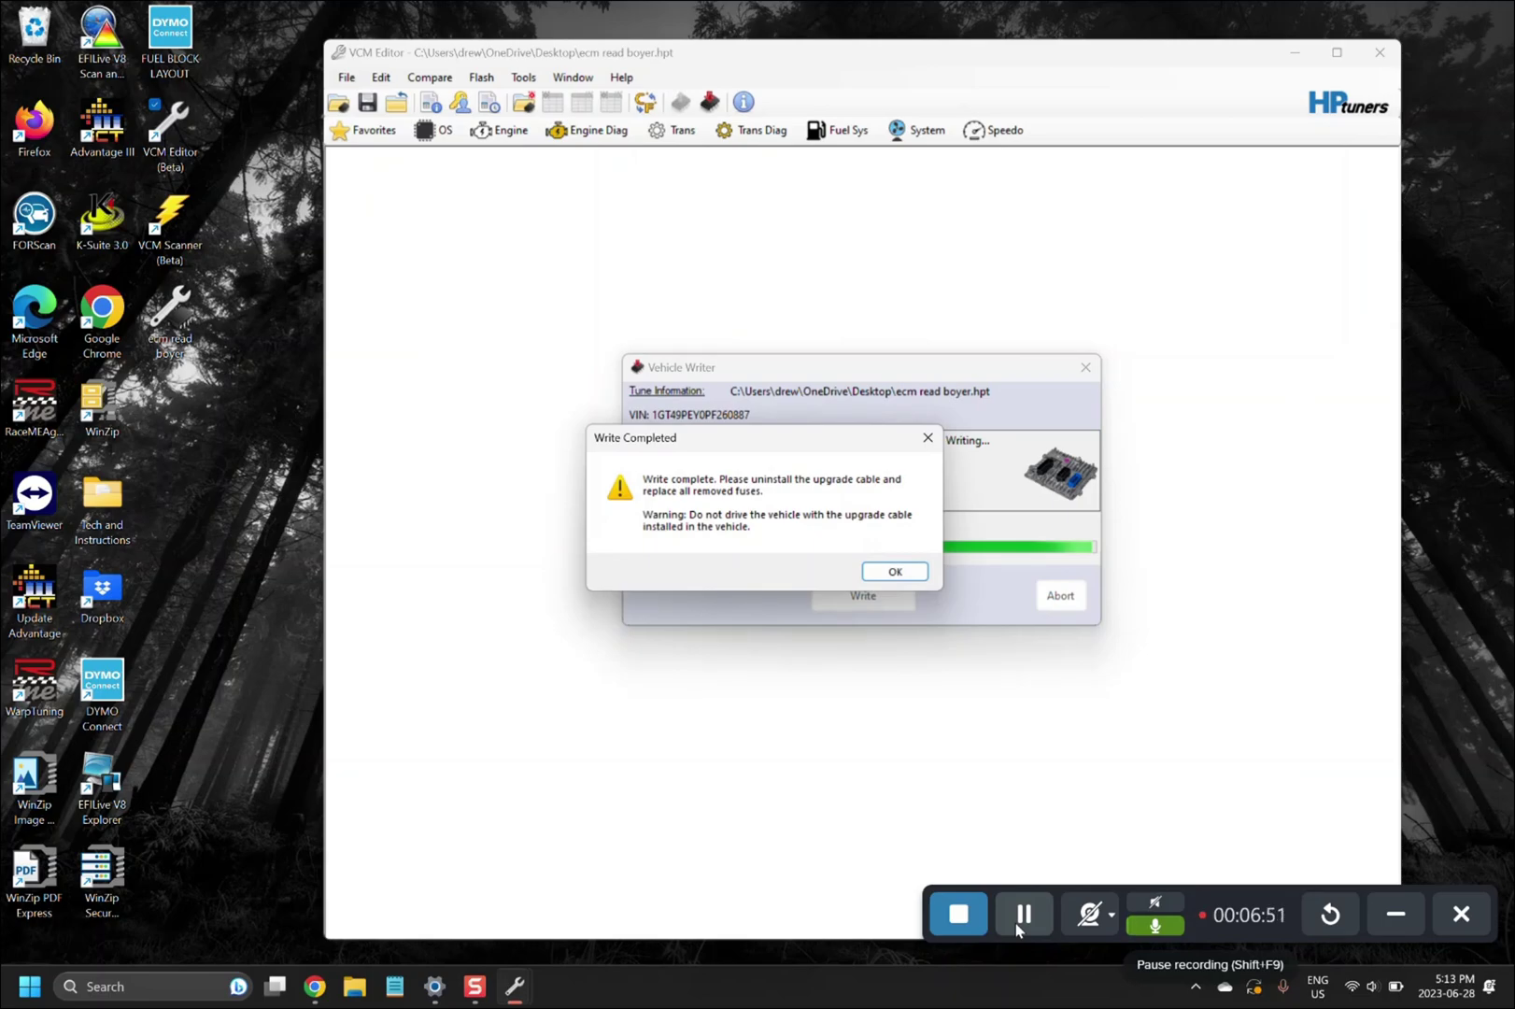
{"action": "left_click", "coordinate": [896, 577]}
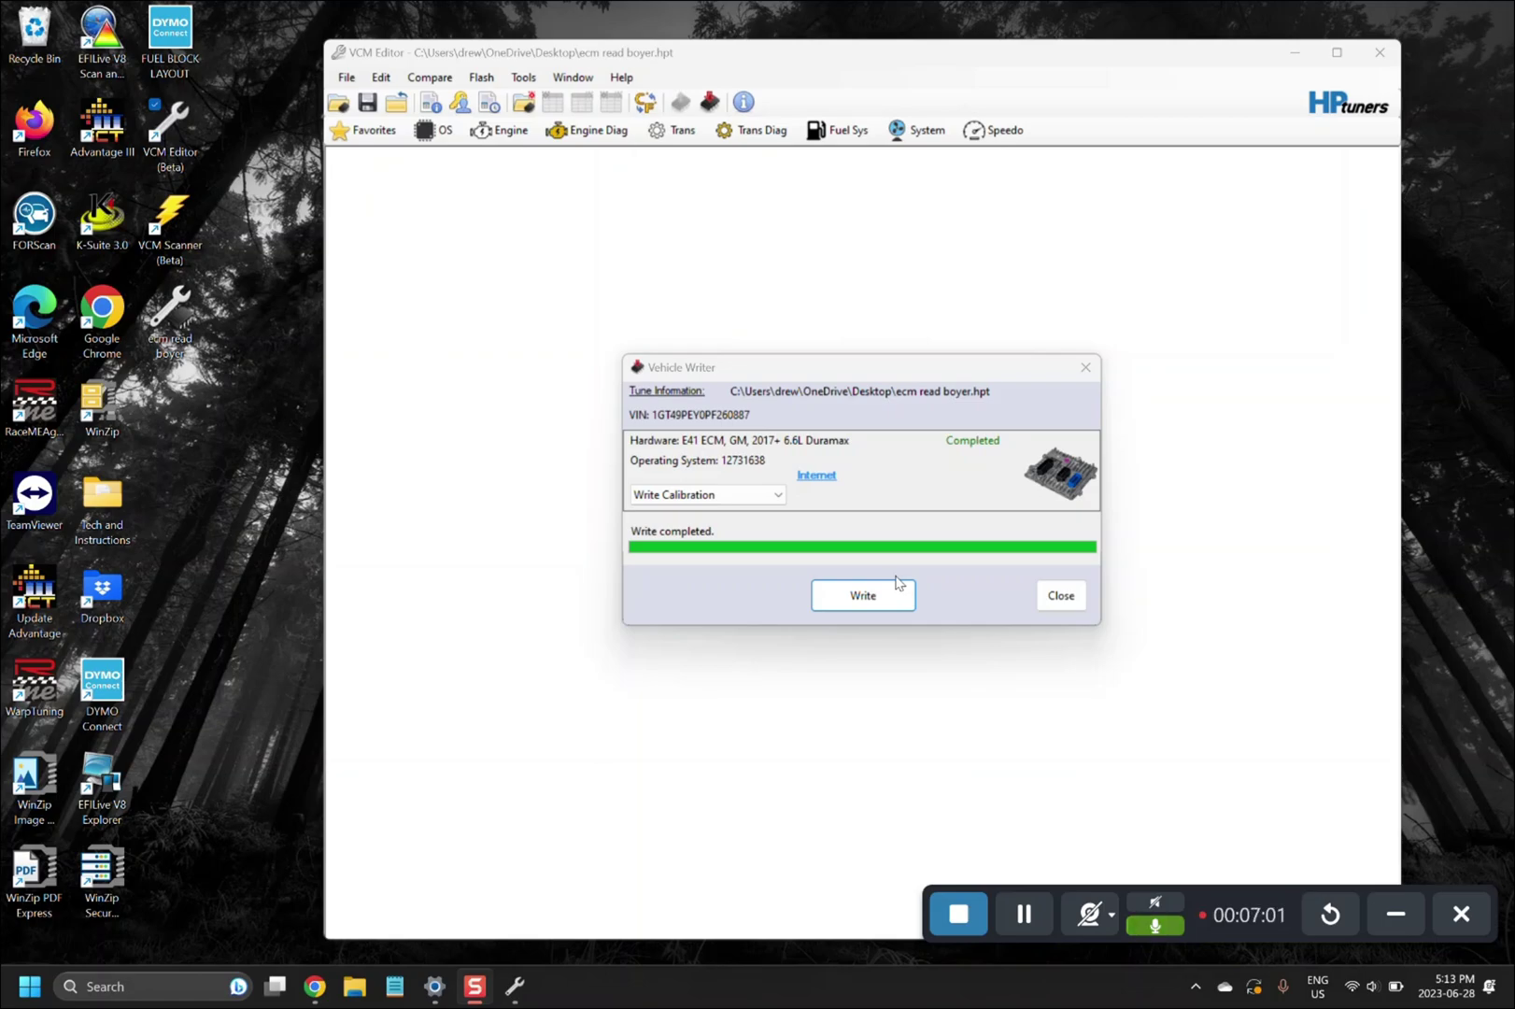
Step: Move the saved ECM read file to an empty spot beside the other desktop icons
{"action": "left_click", "coordinate": [168, 341]}
{"action": "left_click_drag", "start_coordinate": [168, 341], "coordinate": [238, 342]}
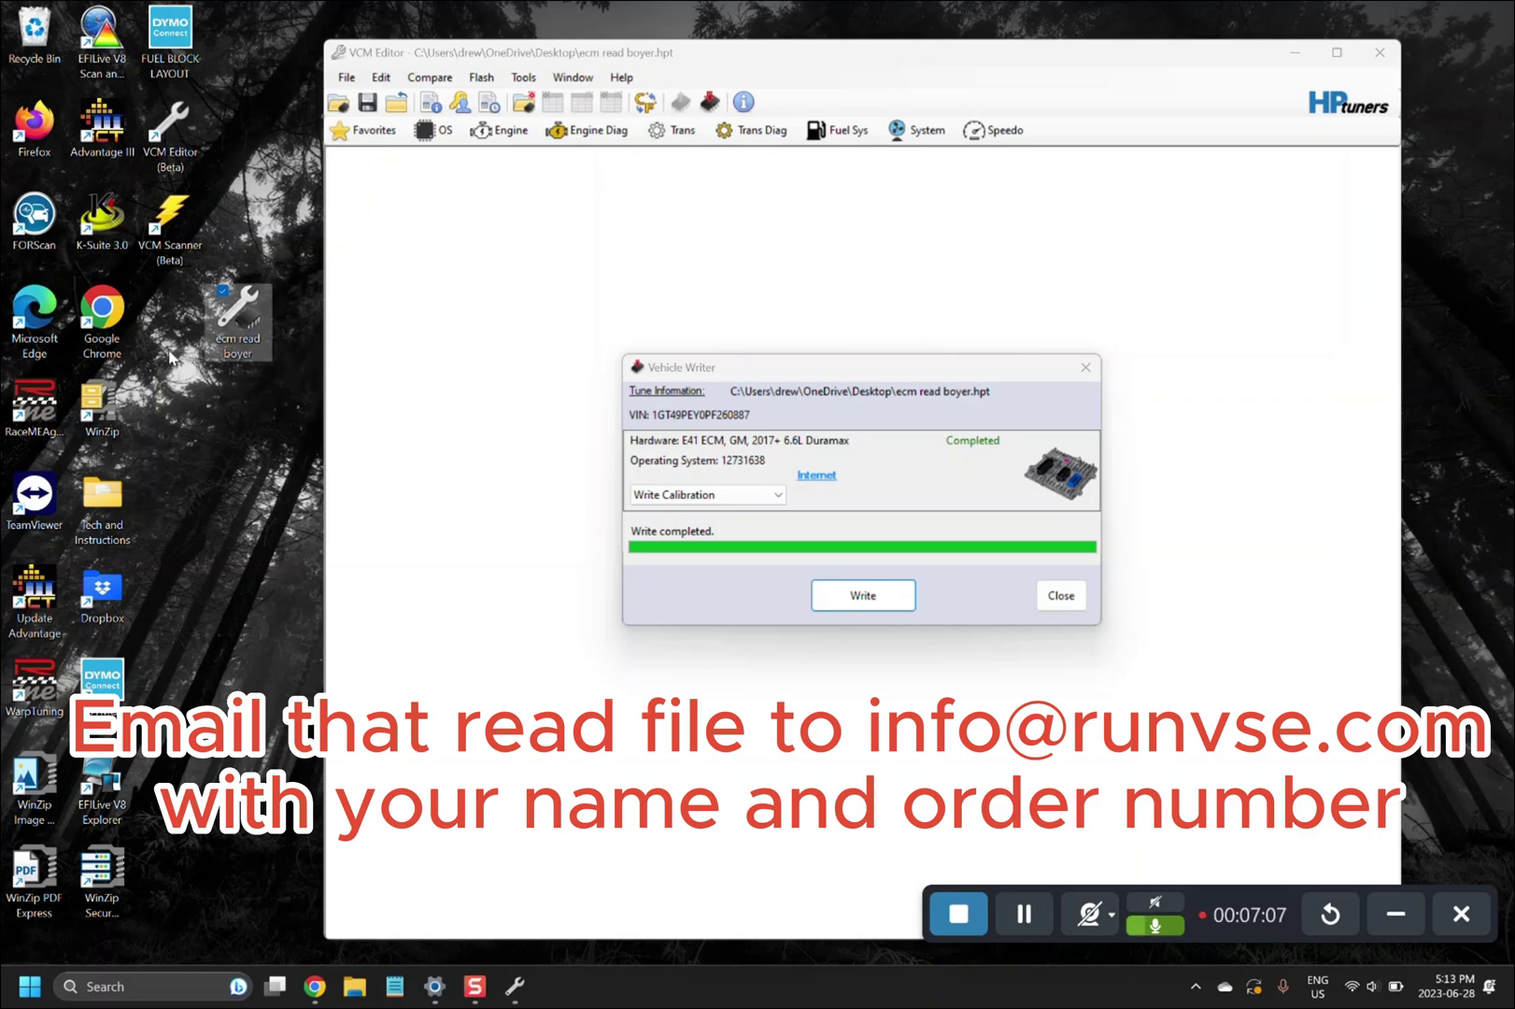